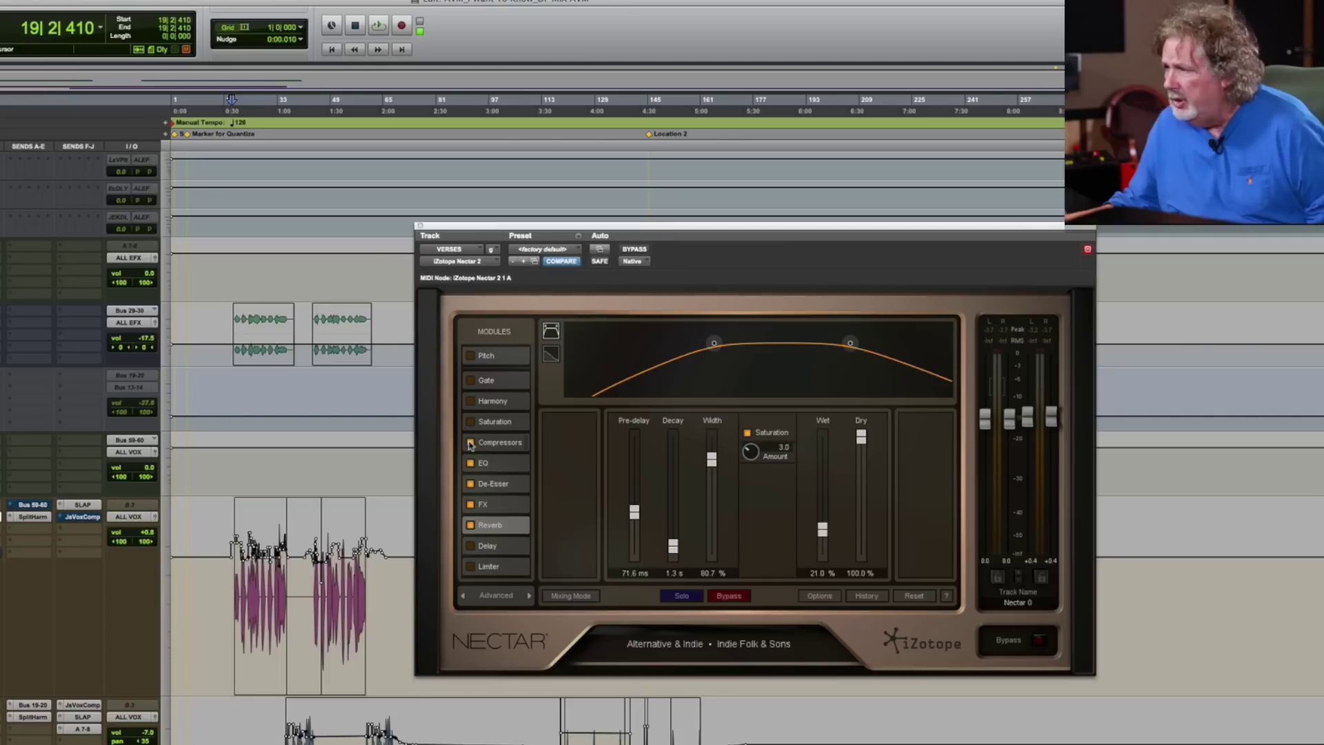
Step: Open the Gate module and move it below Harmony in the Nectar module chain
click(528, 383)
drag(526, 388, 529, 407)
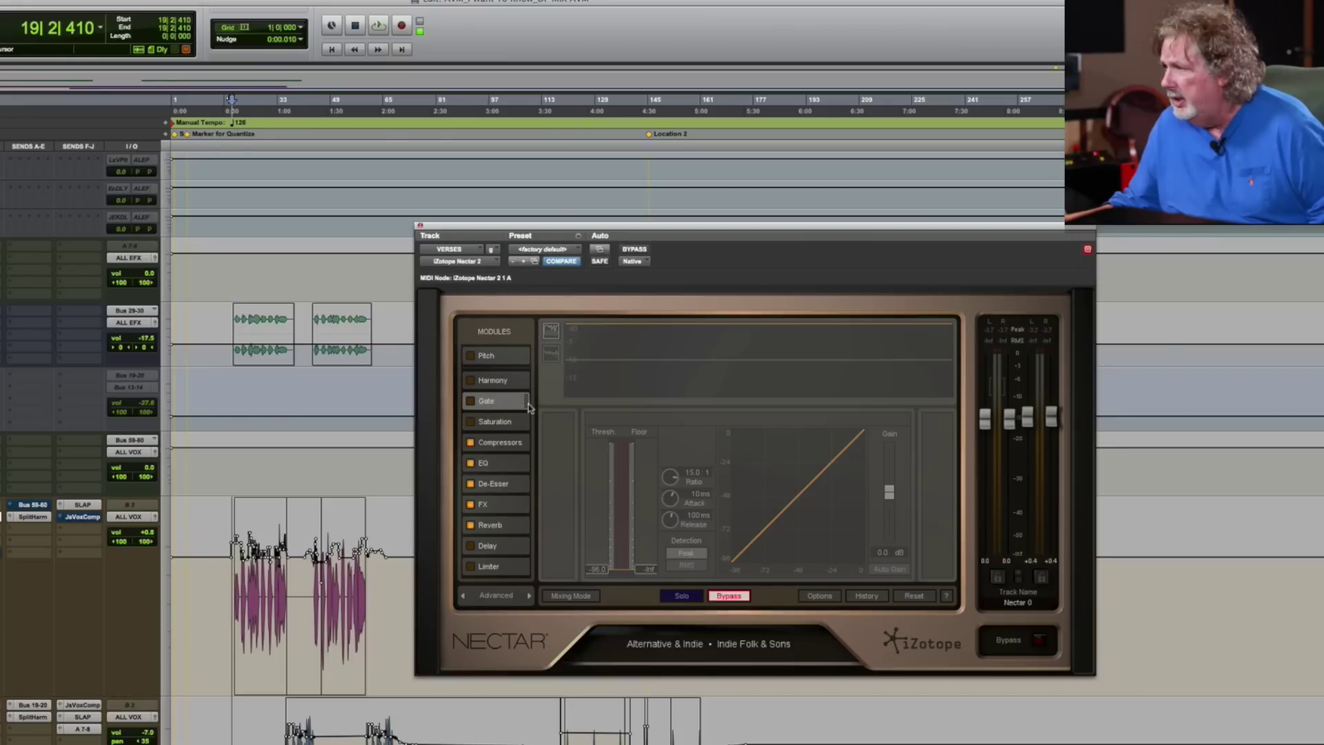
Step: Open the EQ module, browse the band filter types and set band 3 to Baxandall Treble
click(494, 464)
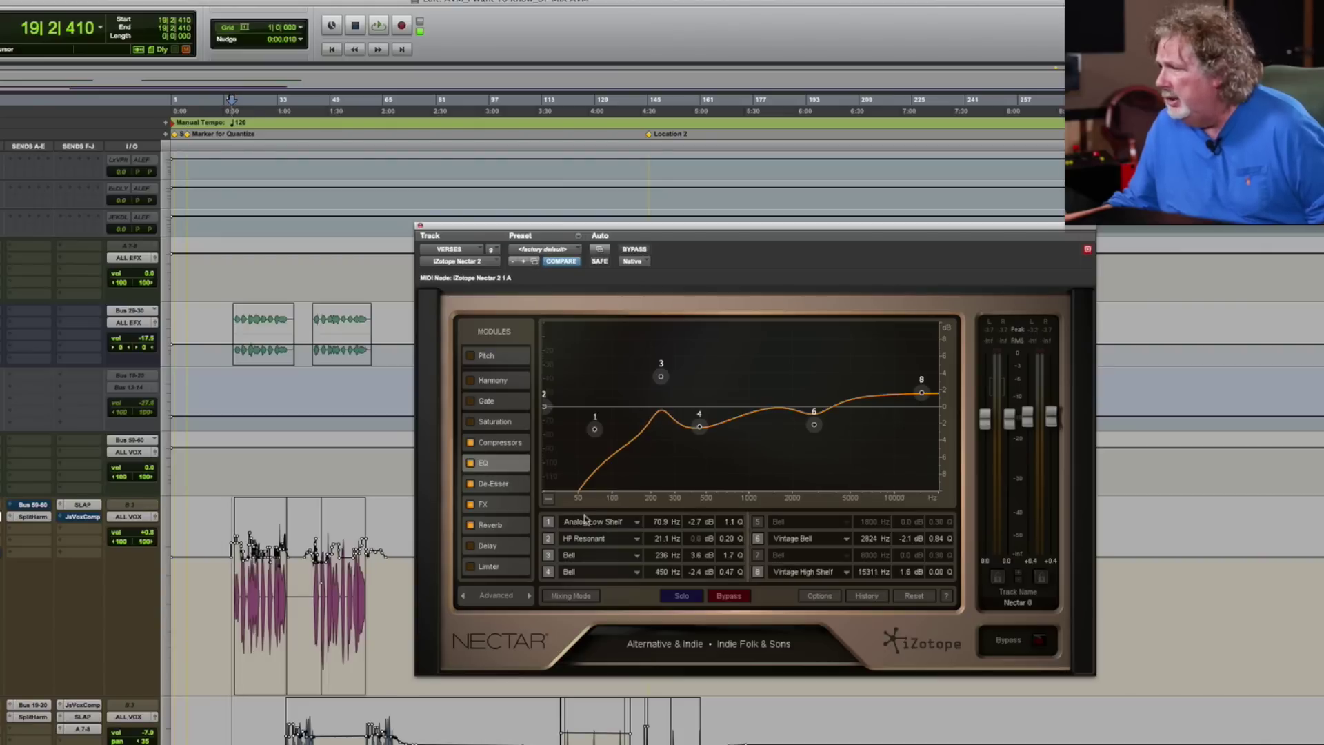
click(637, 523)
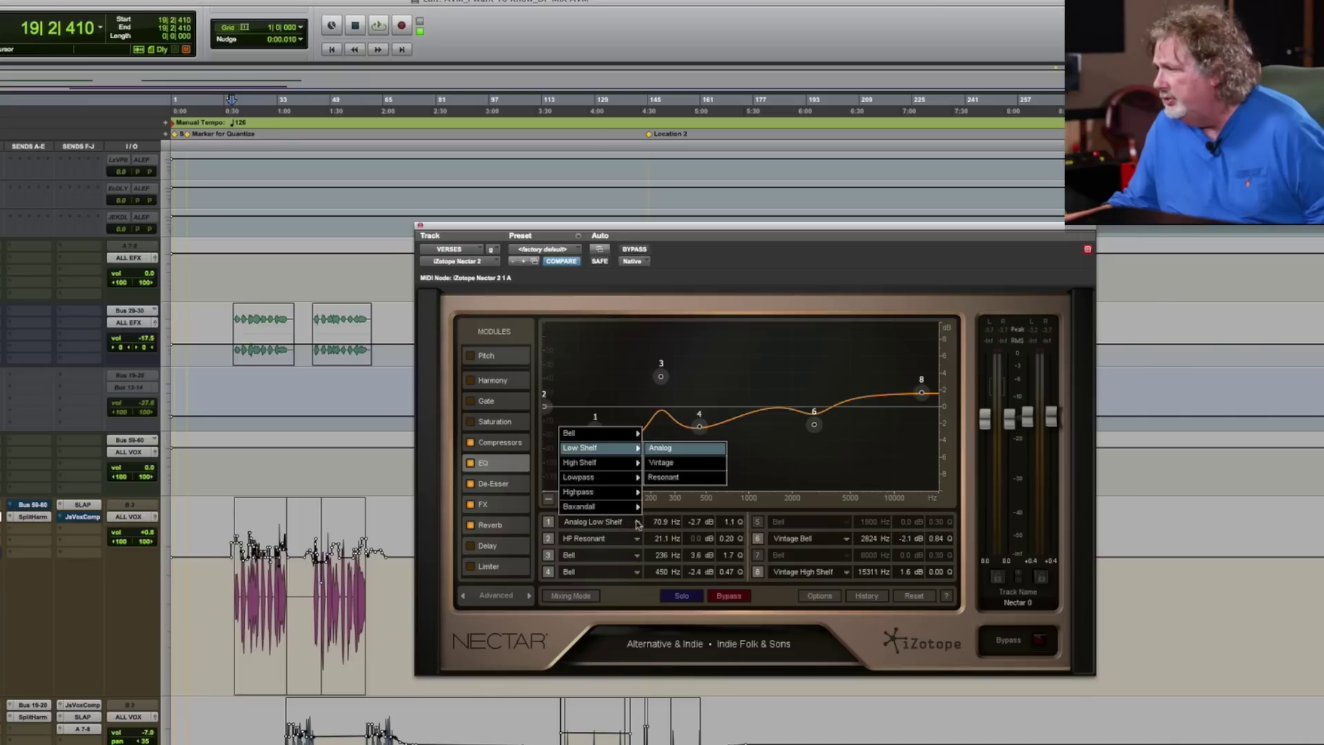
mouse_move(608, 436)
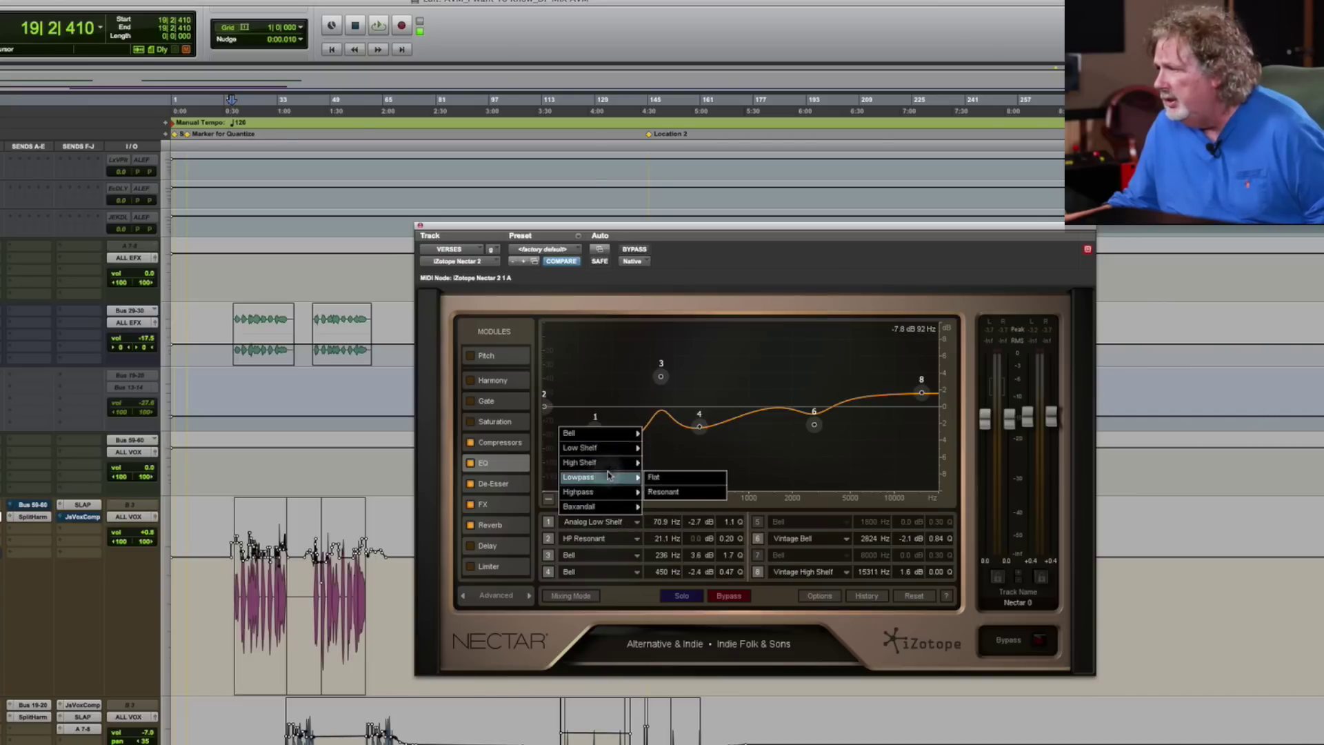
click(673, 521)
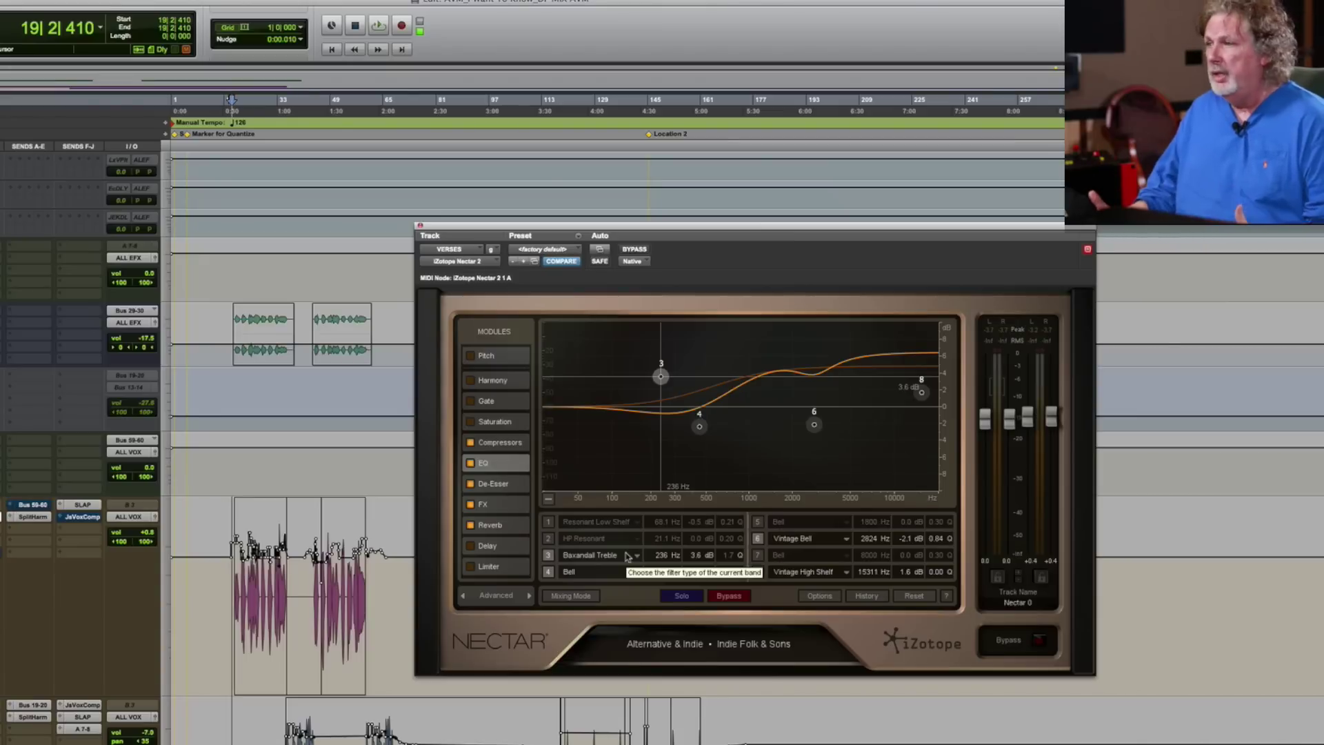
click(576, 535)
Step: Look through the settings of the Harmony, Pitch, Compressors and De-Esser modules
click(518, 379)
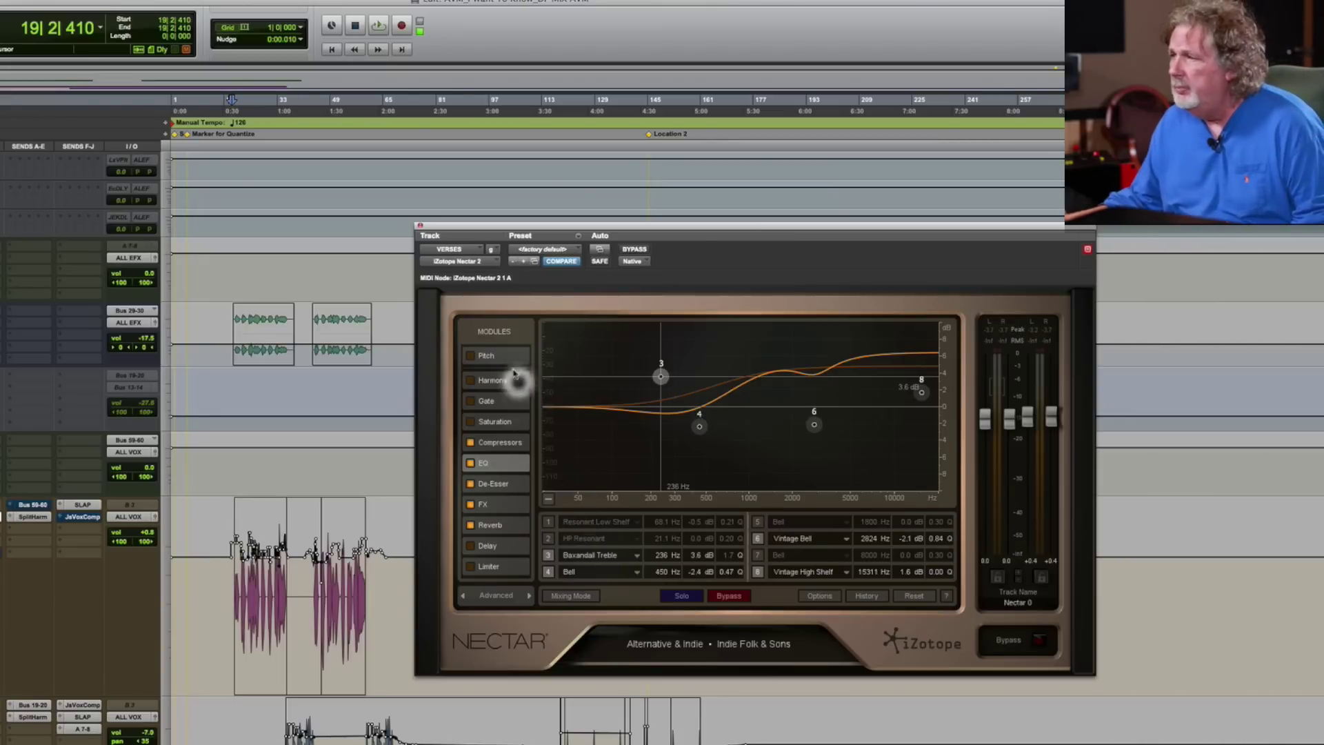
click(510, 388)
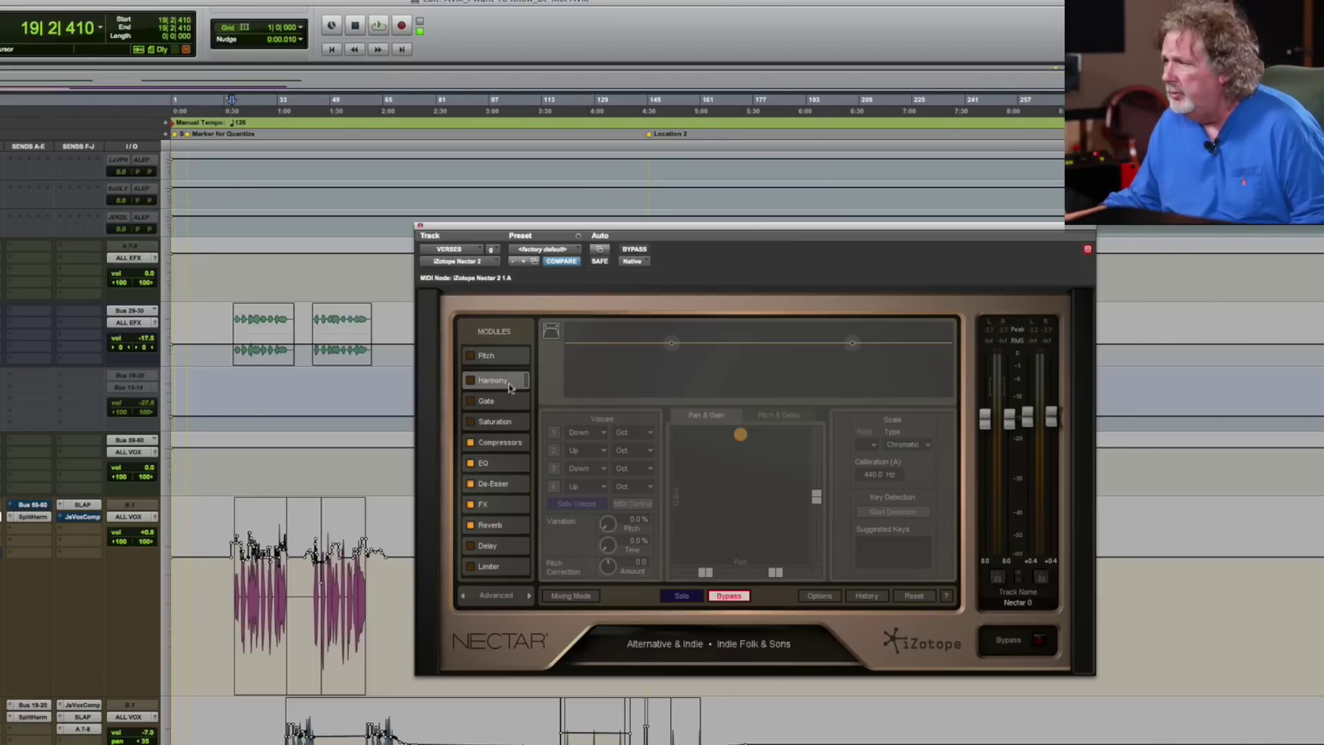
click(504, 356)
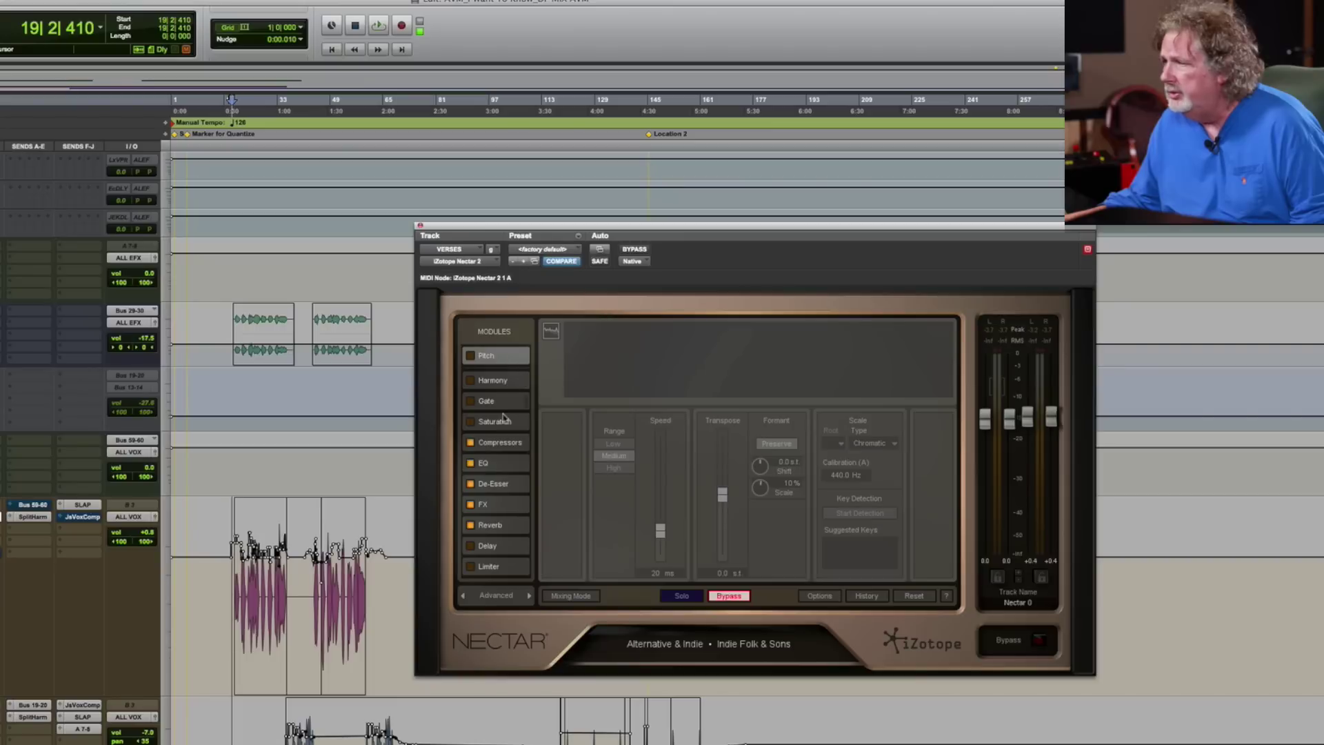
click(513, 445)
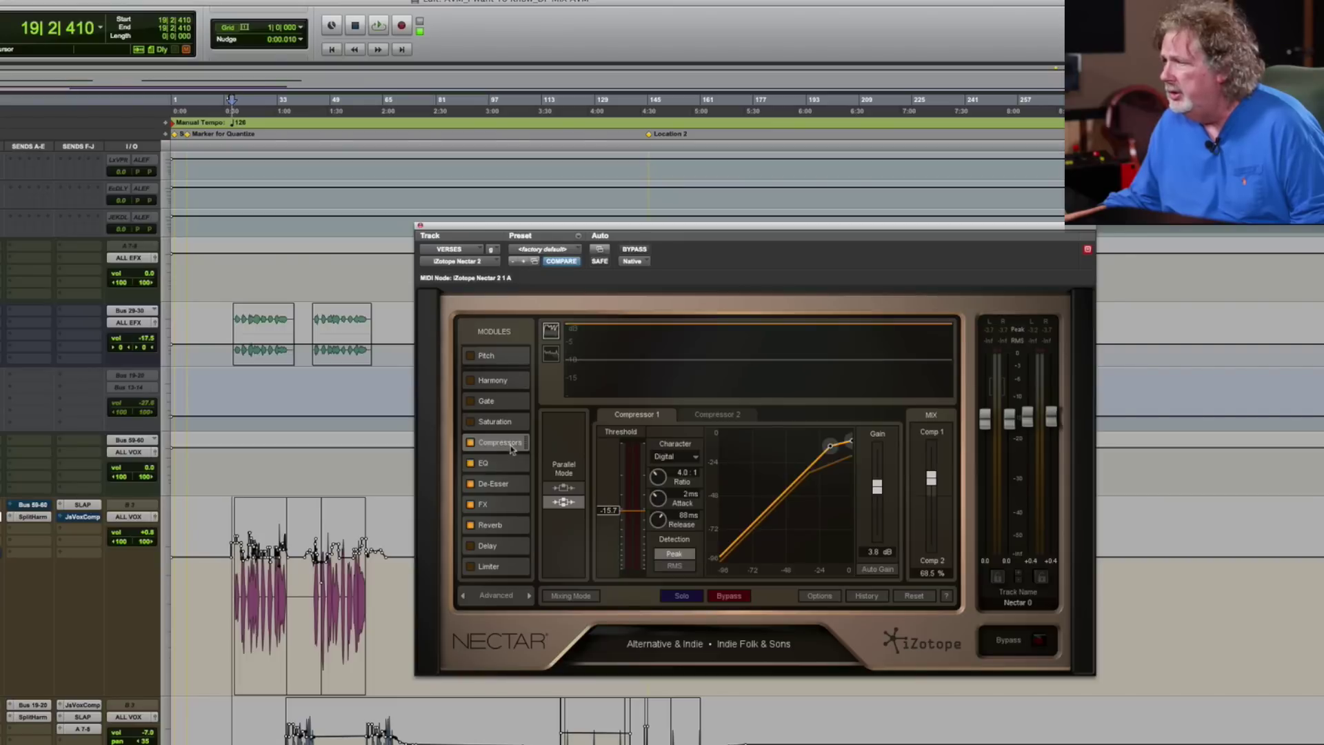
click(511, 484)
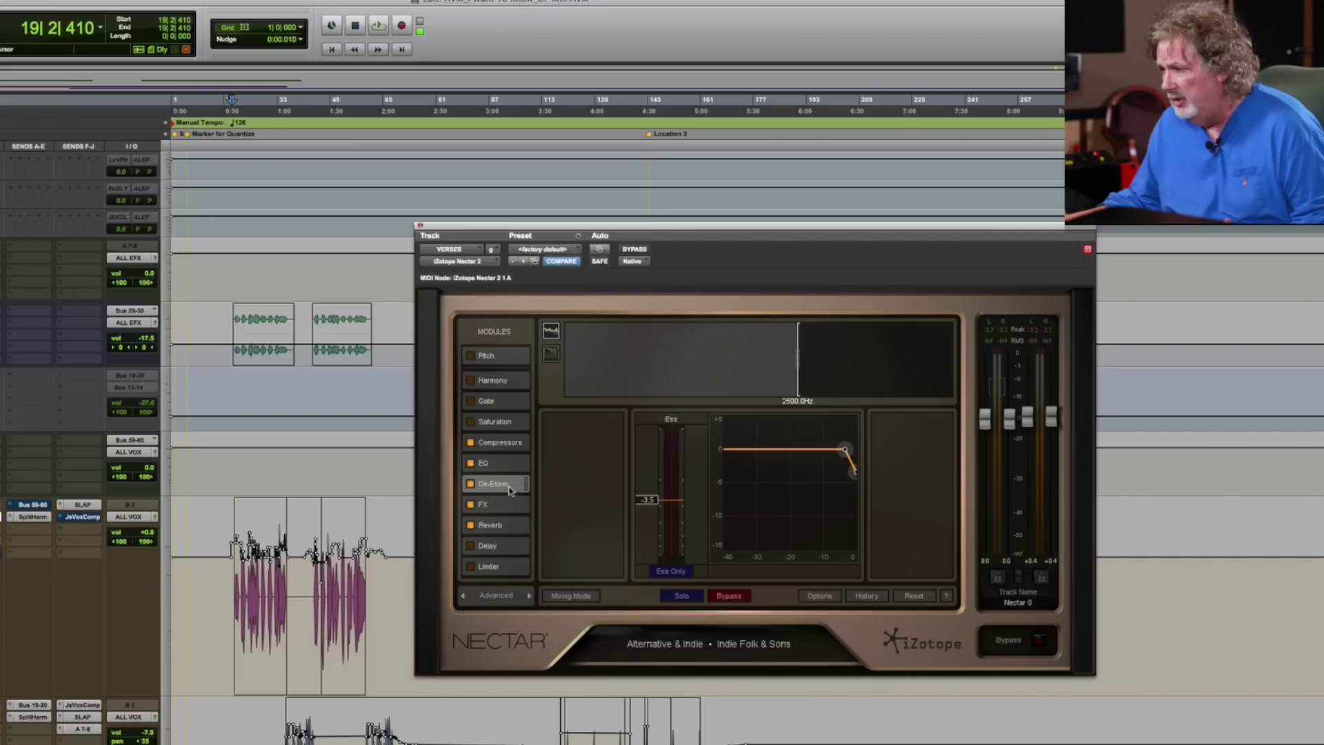
Step: Try moving the De-Esser to different positions in the module chain
click(513, 487)
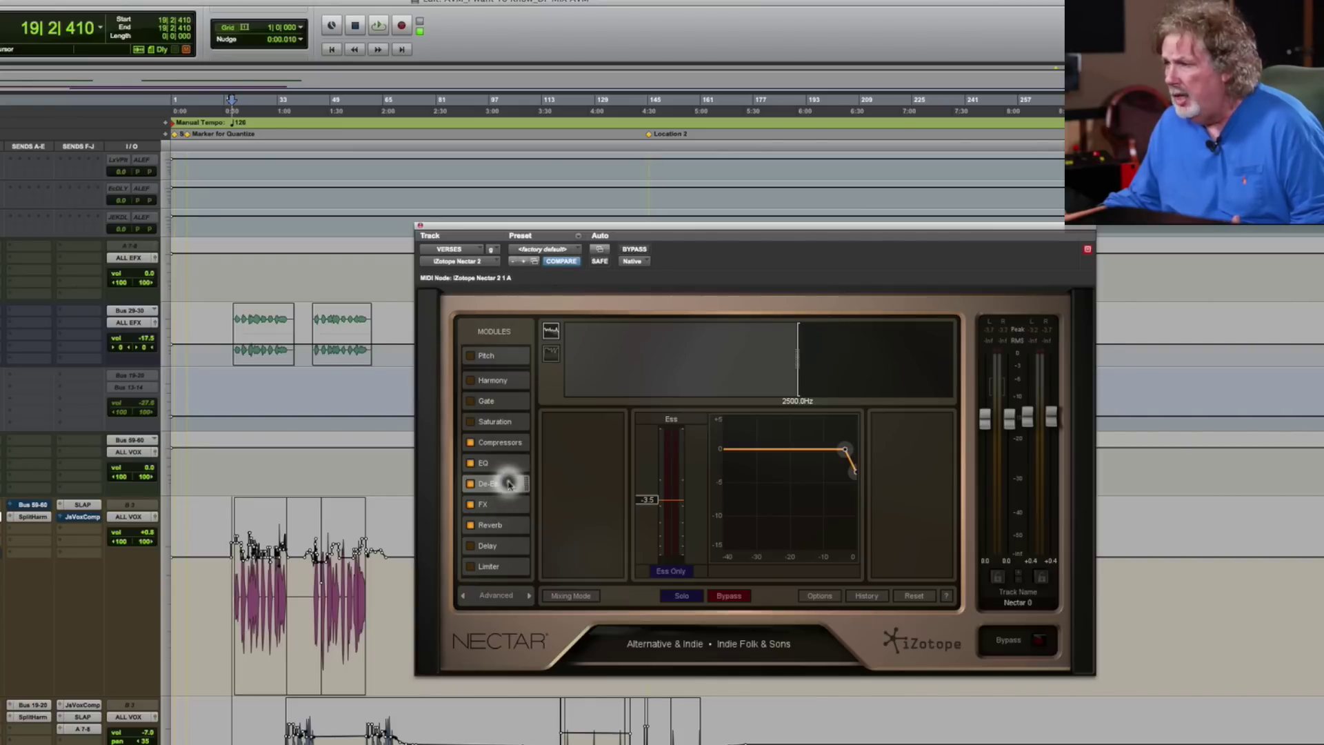
drag(511, 469, 513, 453)
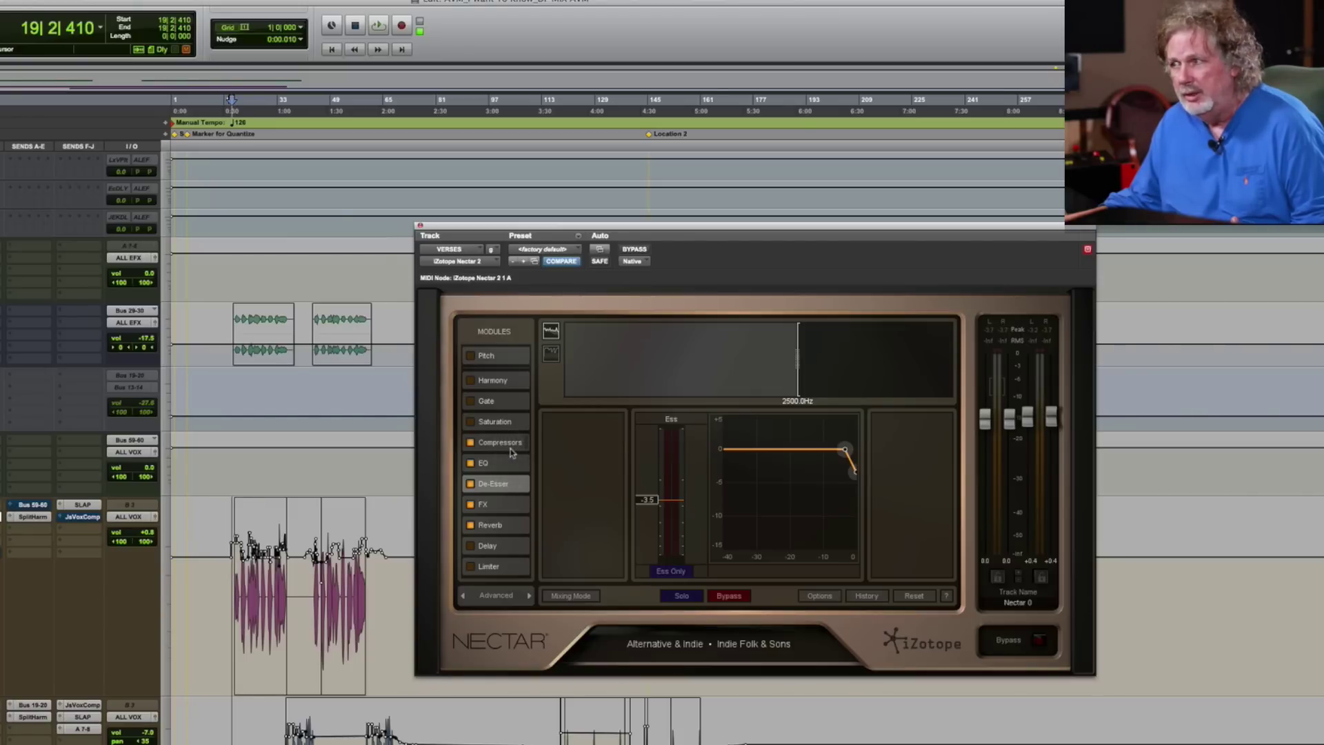
drag(510, 448, 504, 506)
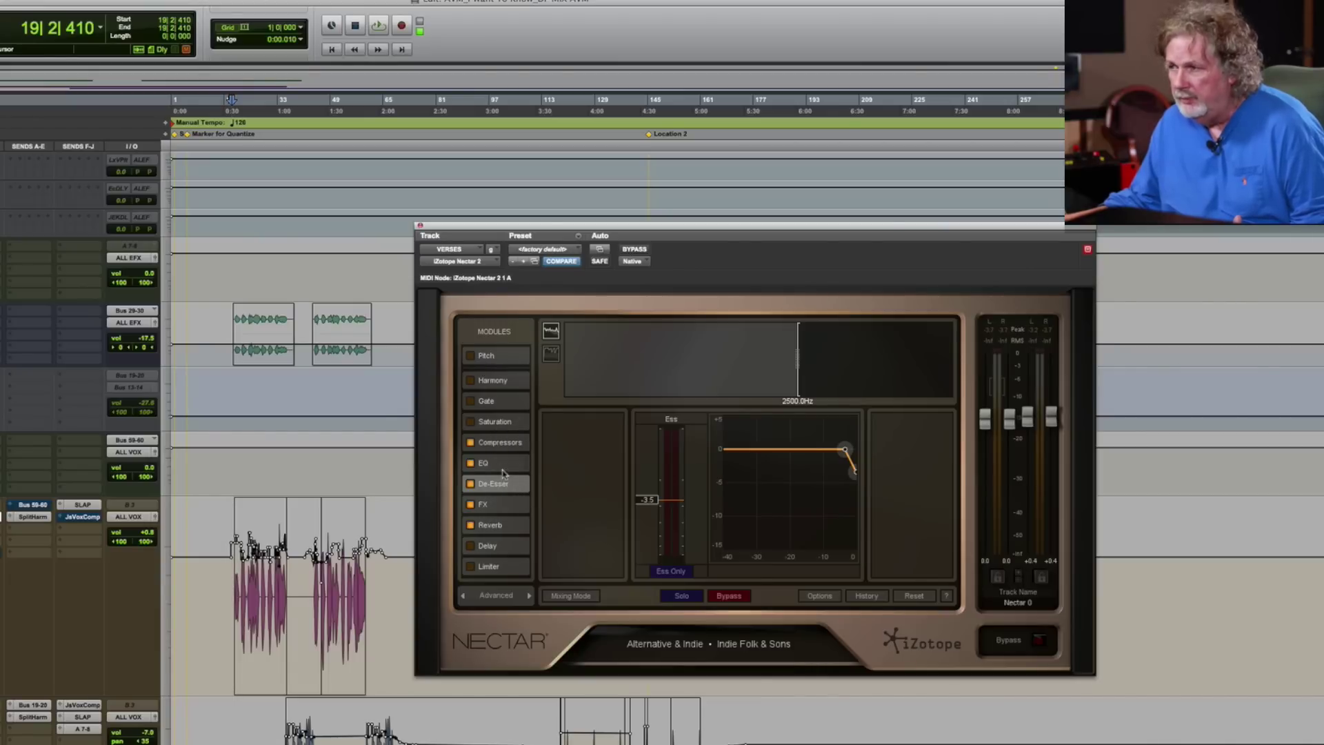
drag(503, 467, 505, 525)
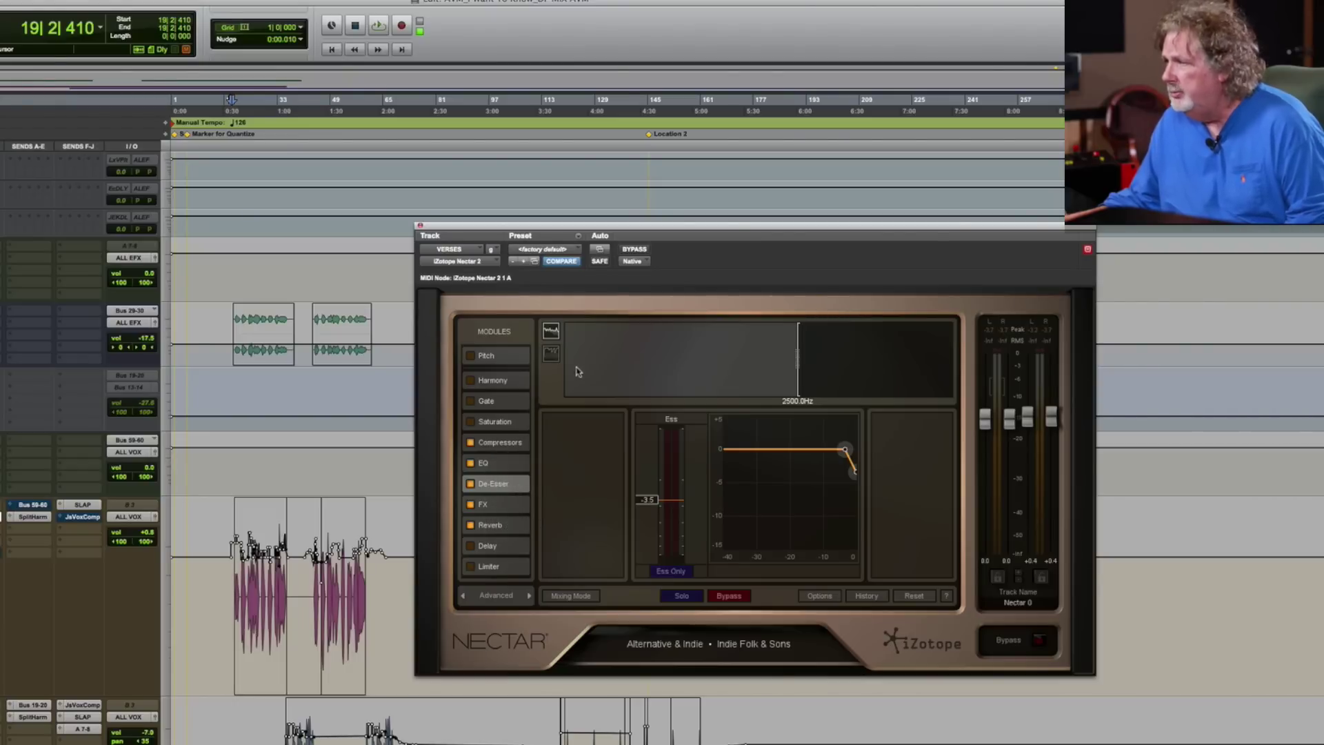
Step: Load the Amped Up preset from the Alternative & Indie folder and select the first verse vocal clip in the timeline
click(555, 424)
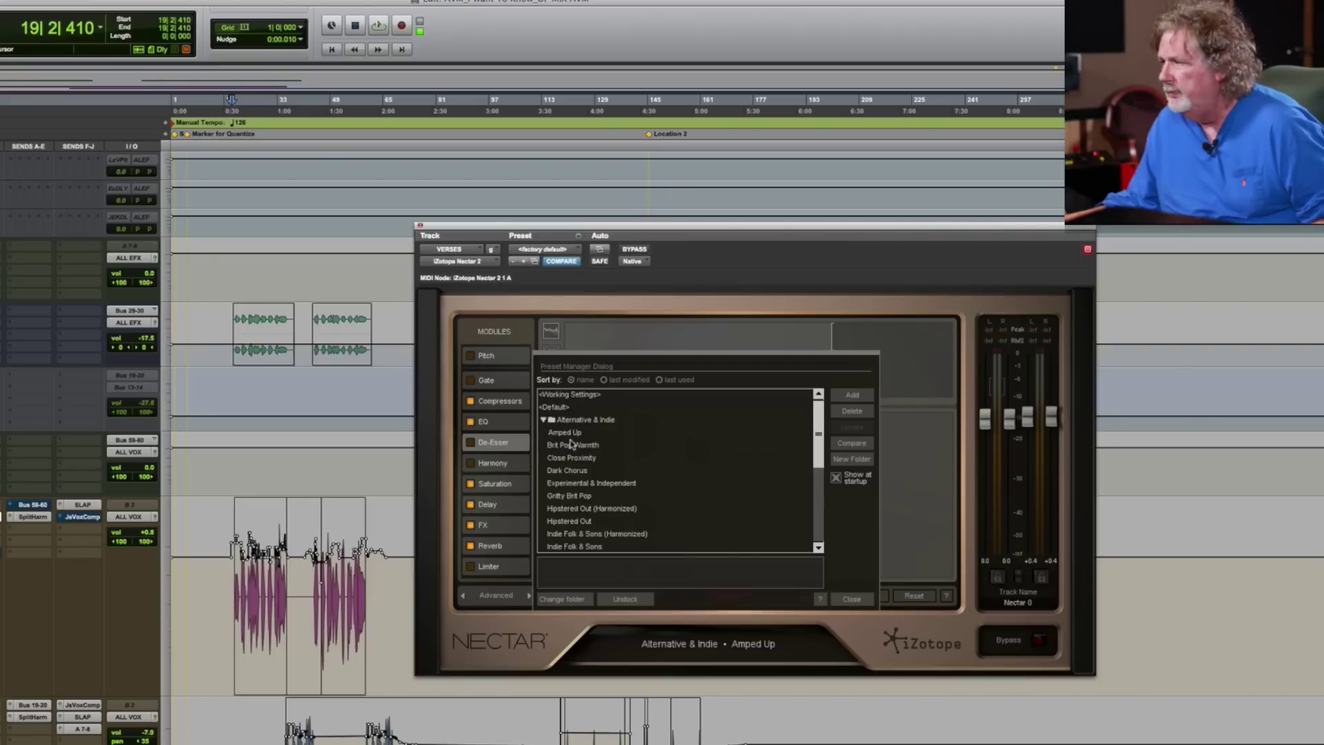
click(230, 583)
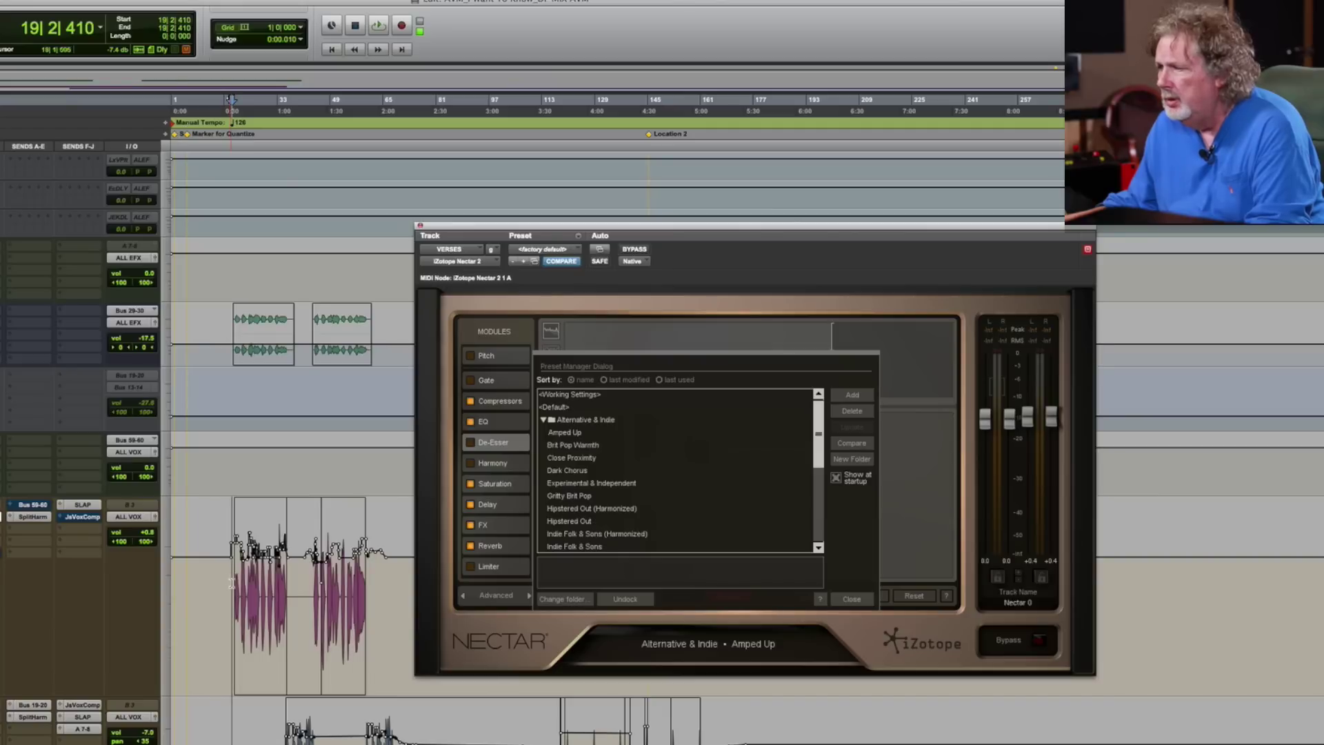
click(231, 581)
drag(231, 582, 235, 582)
click(243, 582)
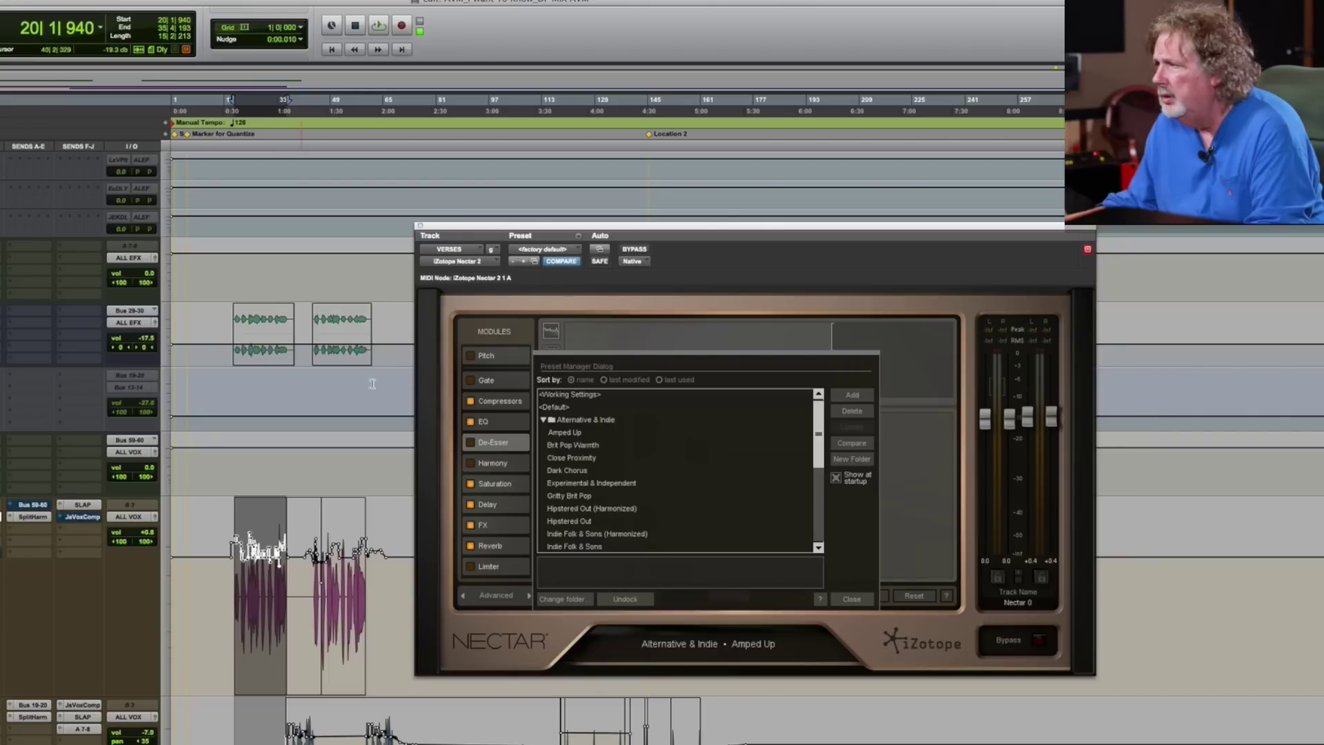
Step: Bypass the Nectar plug-in and play the selected verse to hear the vocal without processing
click(631, 252)
key(space)
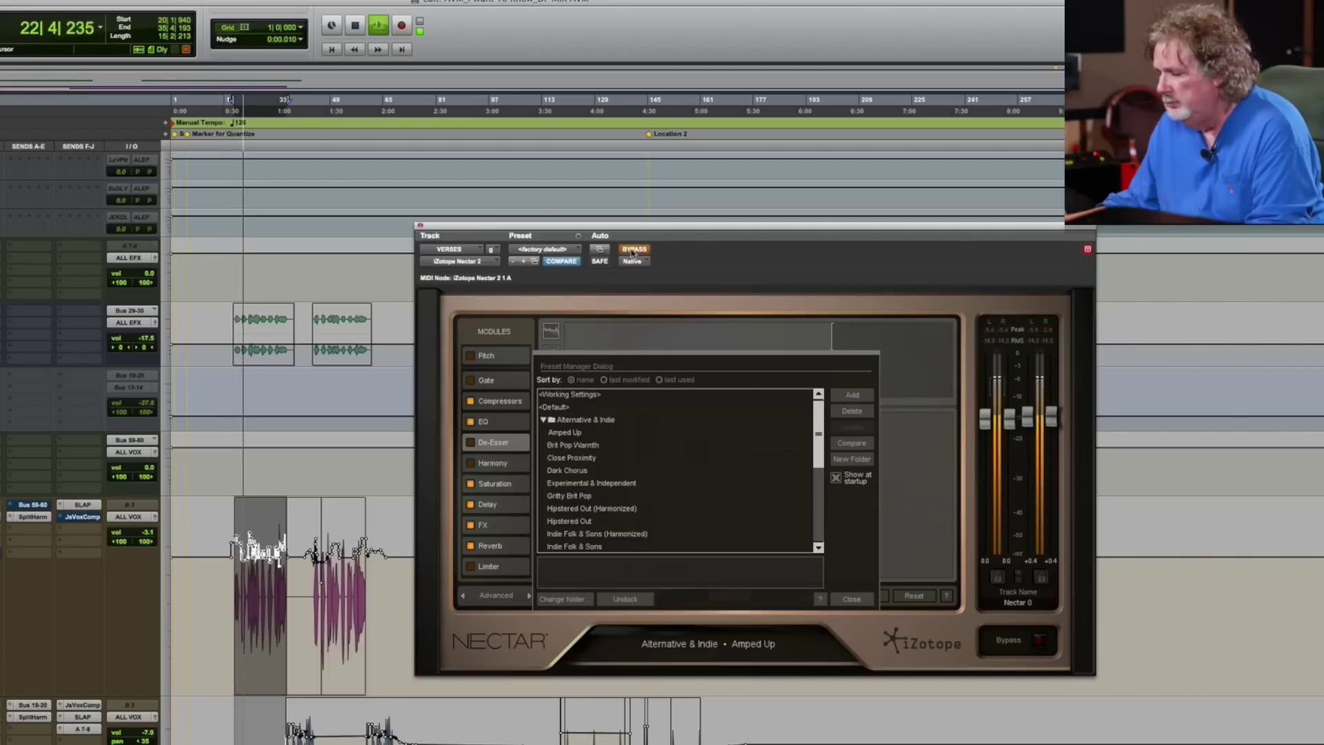
key(space)
Step: Choose the Amped Up preset, turn the plug-in bypass off and play the selected verse with the effect
click(676, 349)
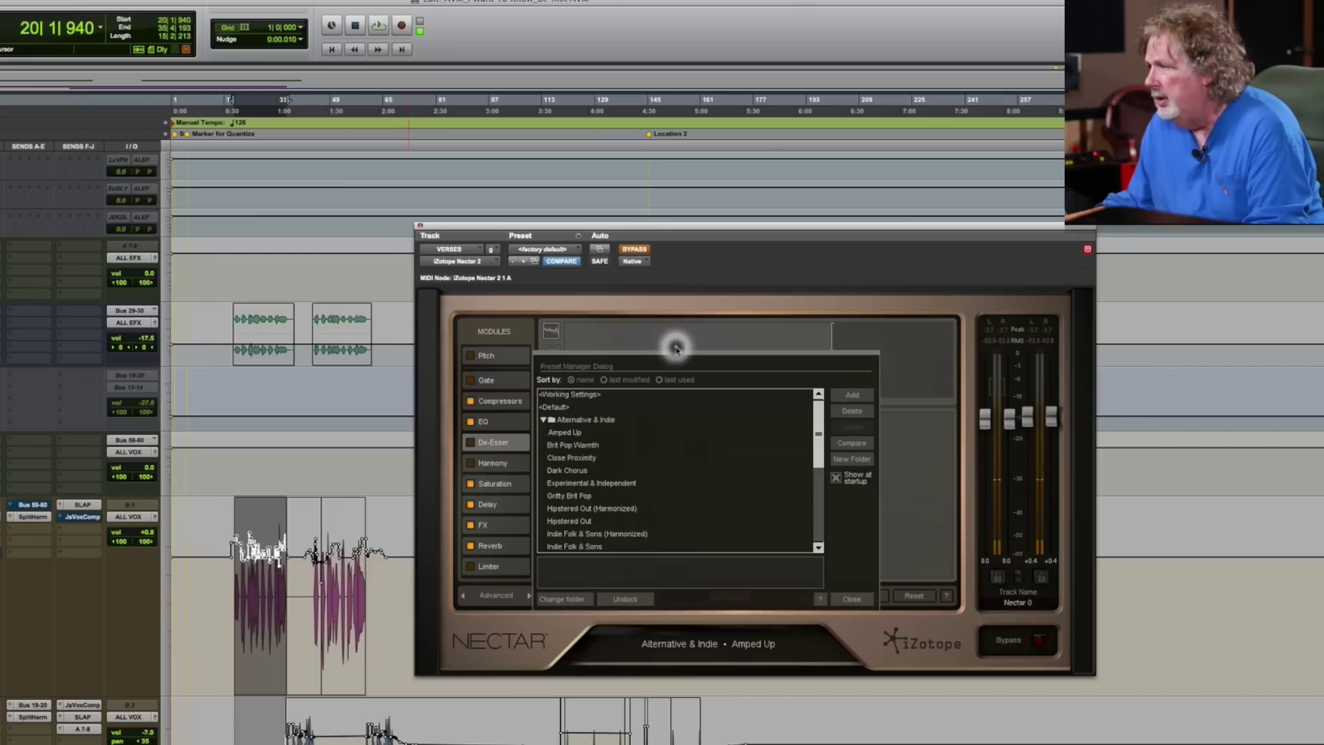
click(565, 434)
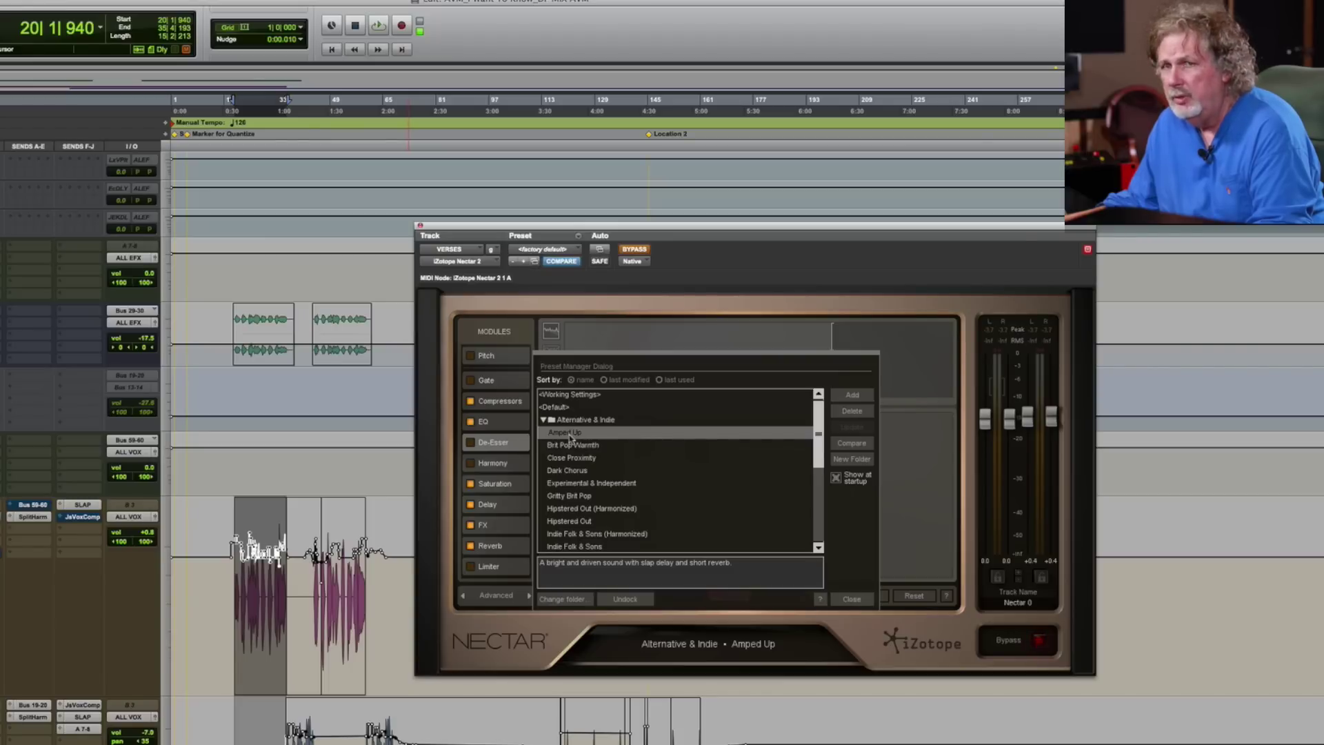
click(585, 435)
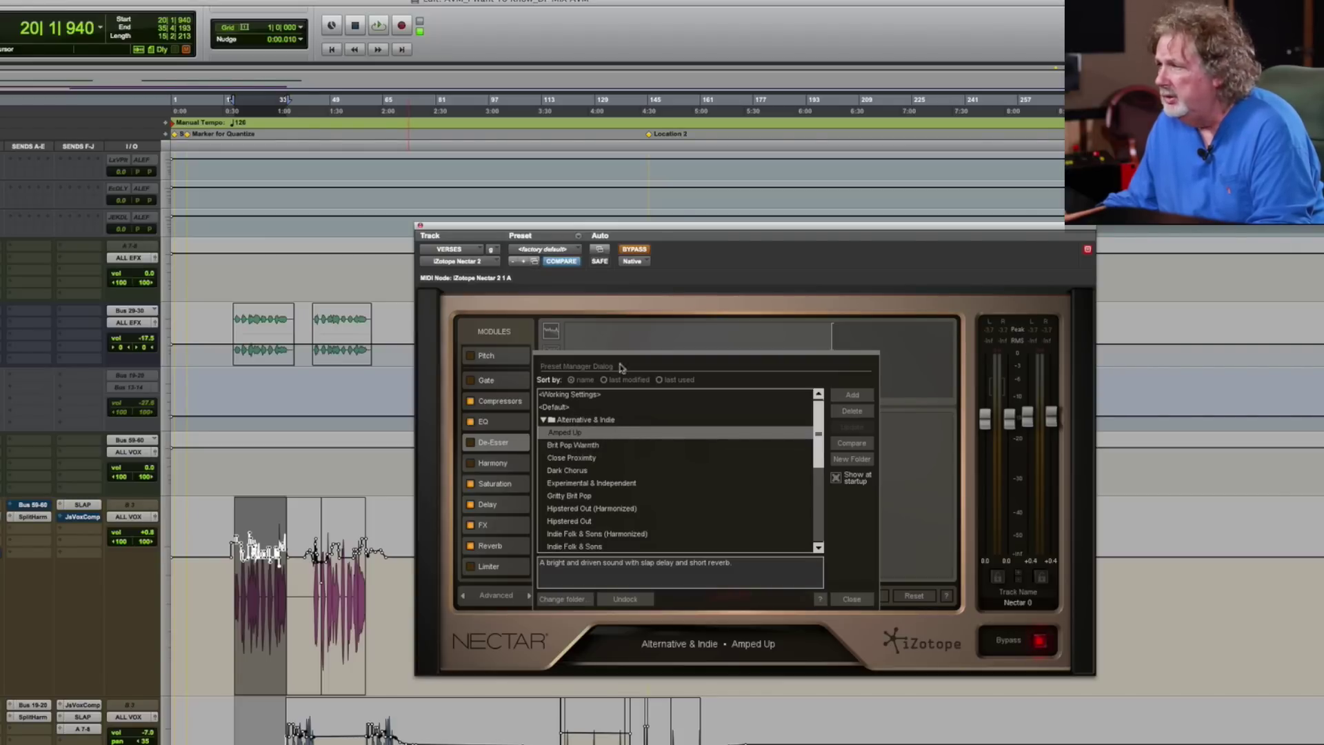
key(space)
click(634, 250)
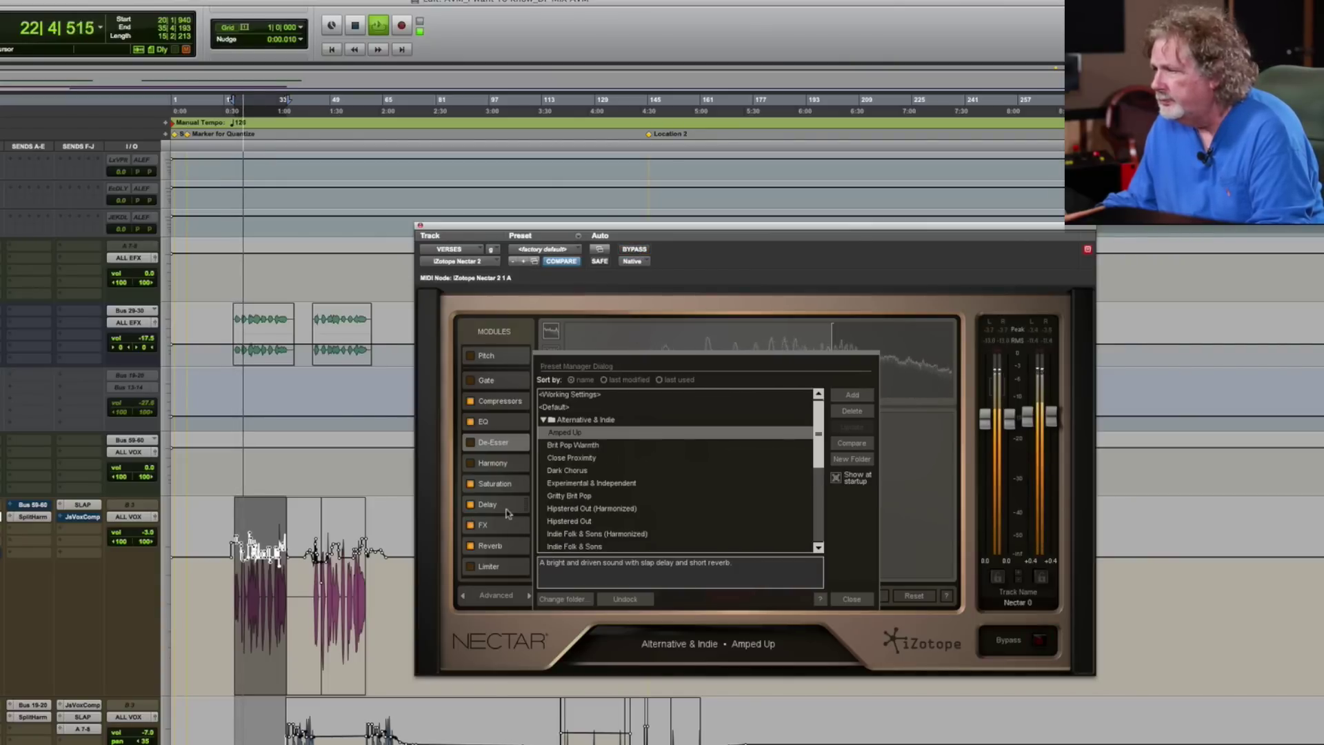
key(space)
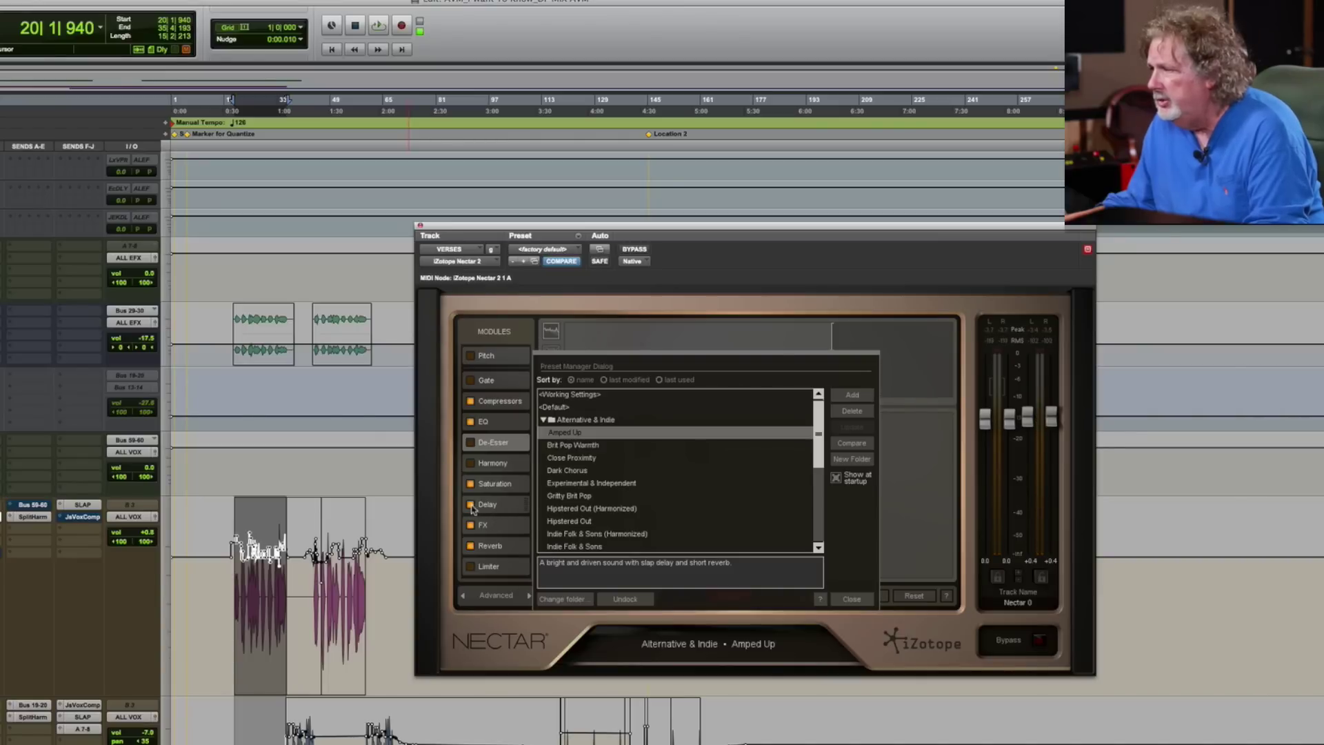
Step: Switch off the Delay module and play the selected verse to hear the preset without delay
key(space)
click(472, 507)
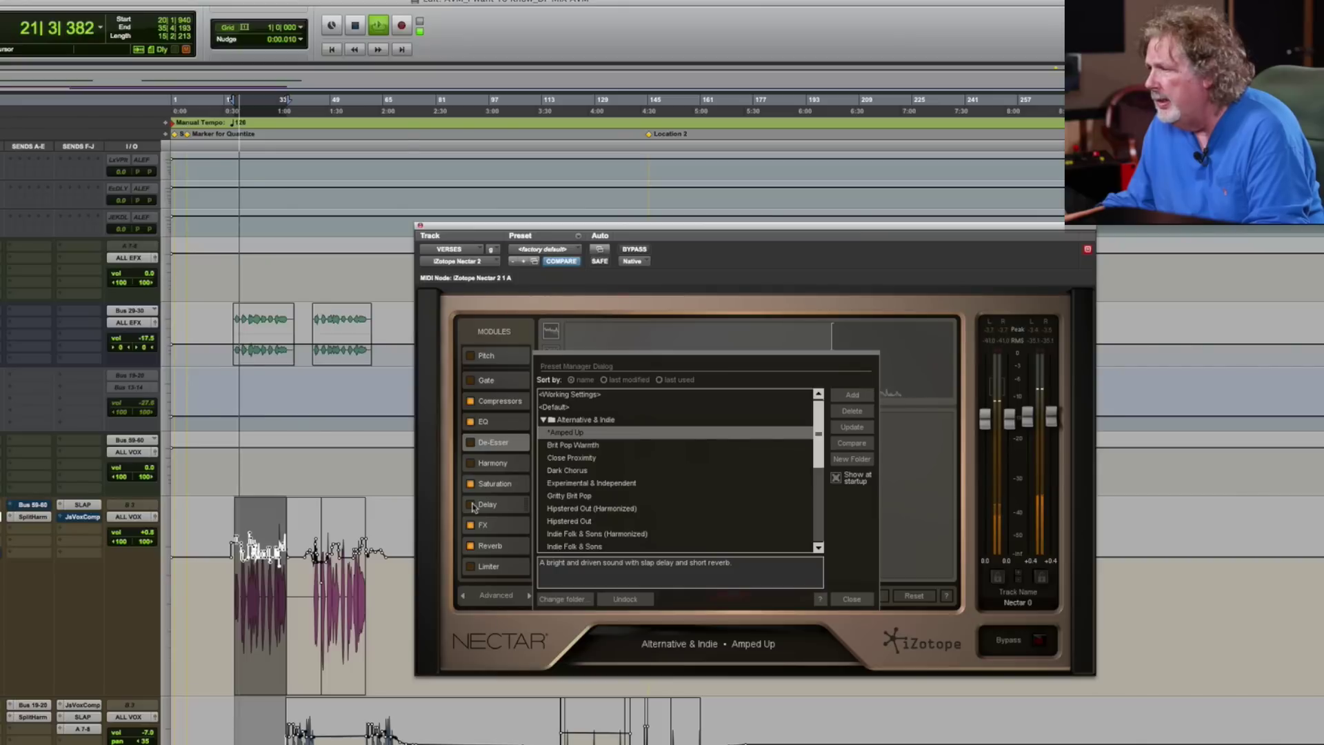
key(space)
Step: Open the Delay module, switch it back on and close the preset manager
click(501, 506)
click(467, 508)
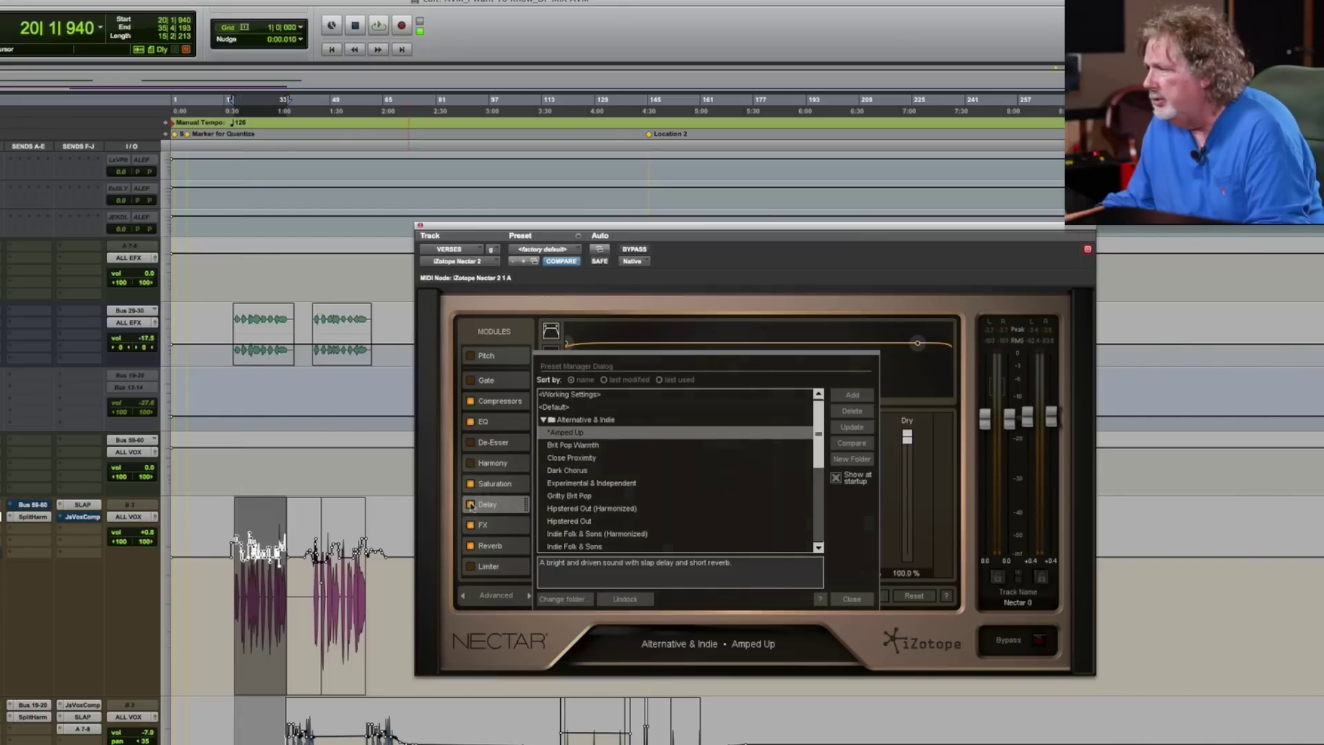
click(853, 599)
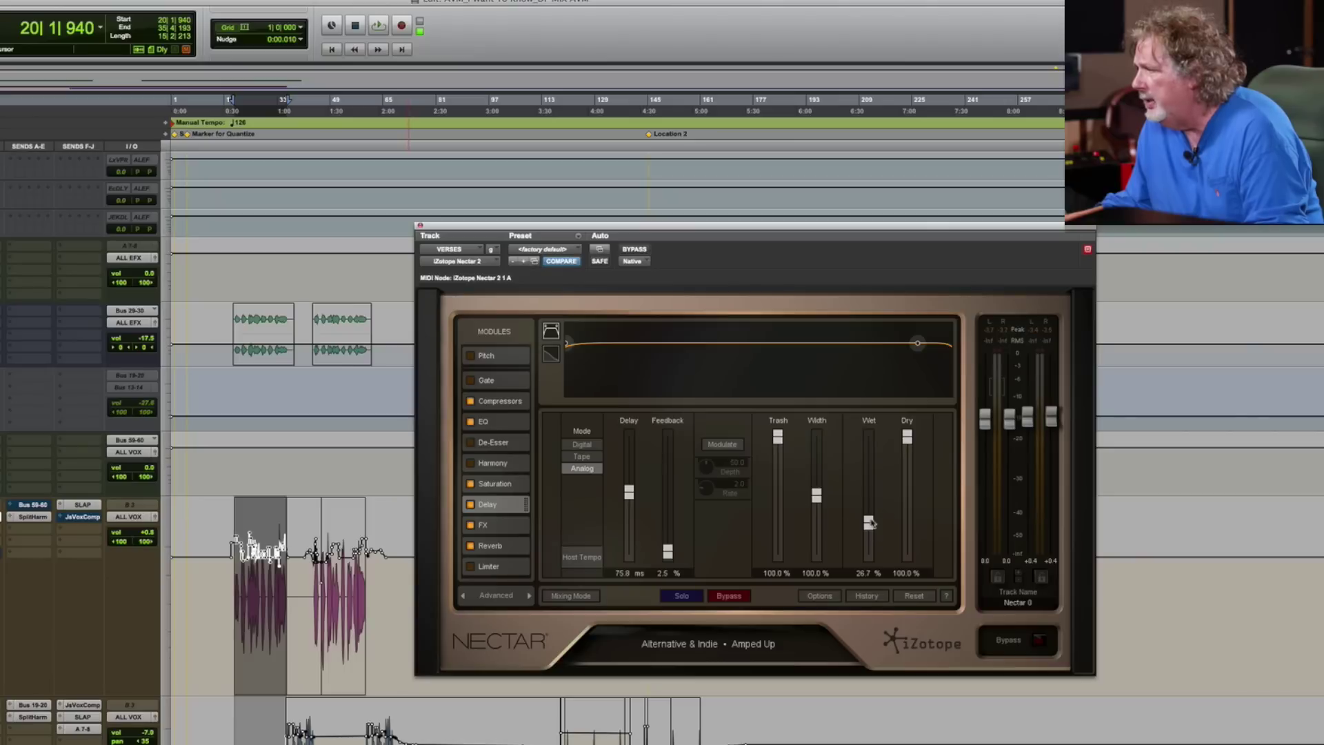
Step: Lower the delay's Wet level to 11.9% while the selected verse plays
key(space)
drag(869, 524, 868, 539)
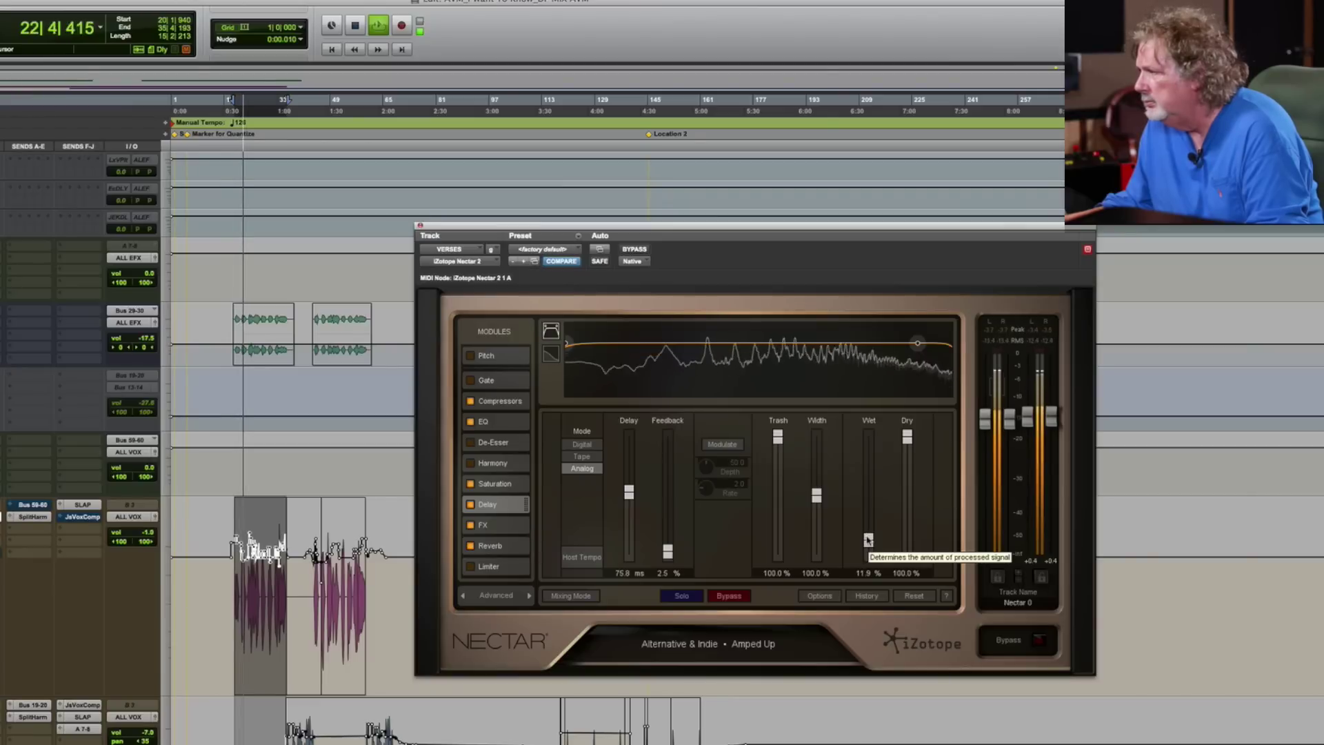
drag(868, 539, 868, 540)
key(space)
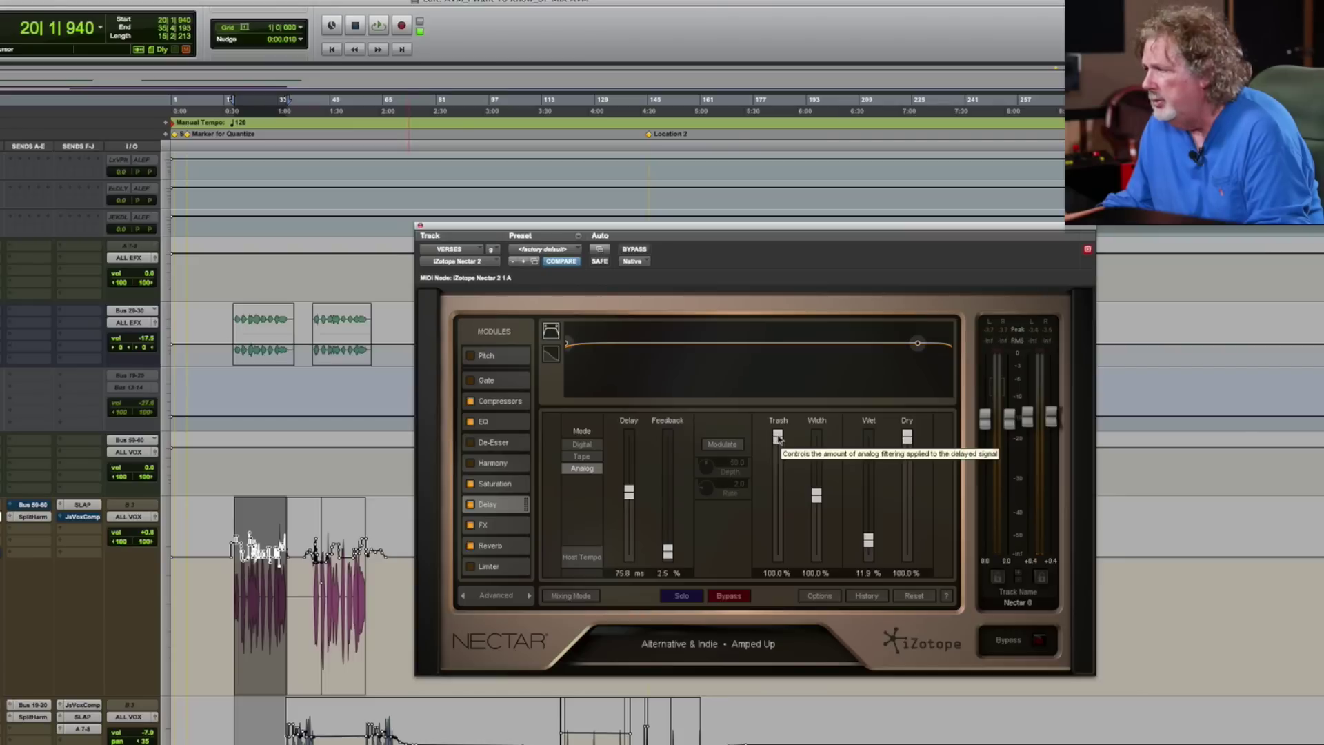
Step: Compare the delay with Trash at 0% and at 100% during playback
drag(778, 436, 788, 542)
key(space)
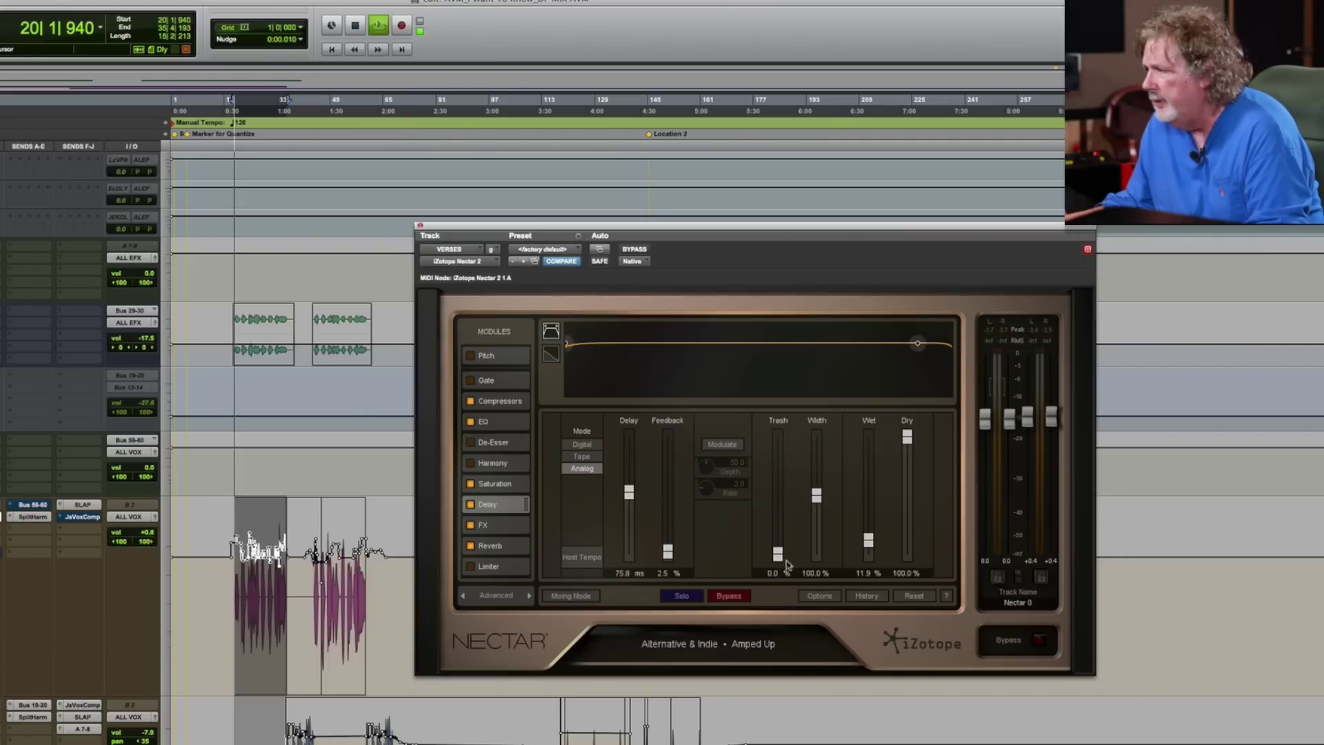
drag(778, 552, 770, 369)
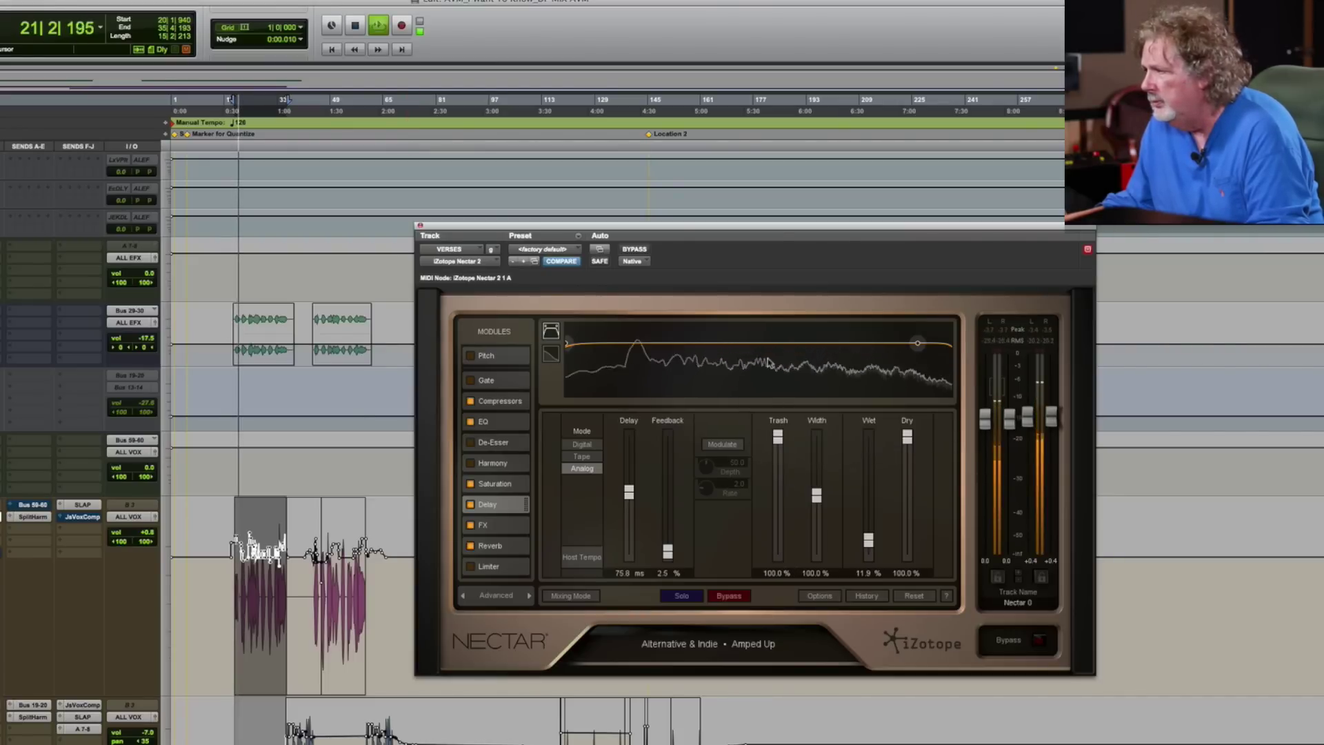
key(space)
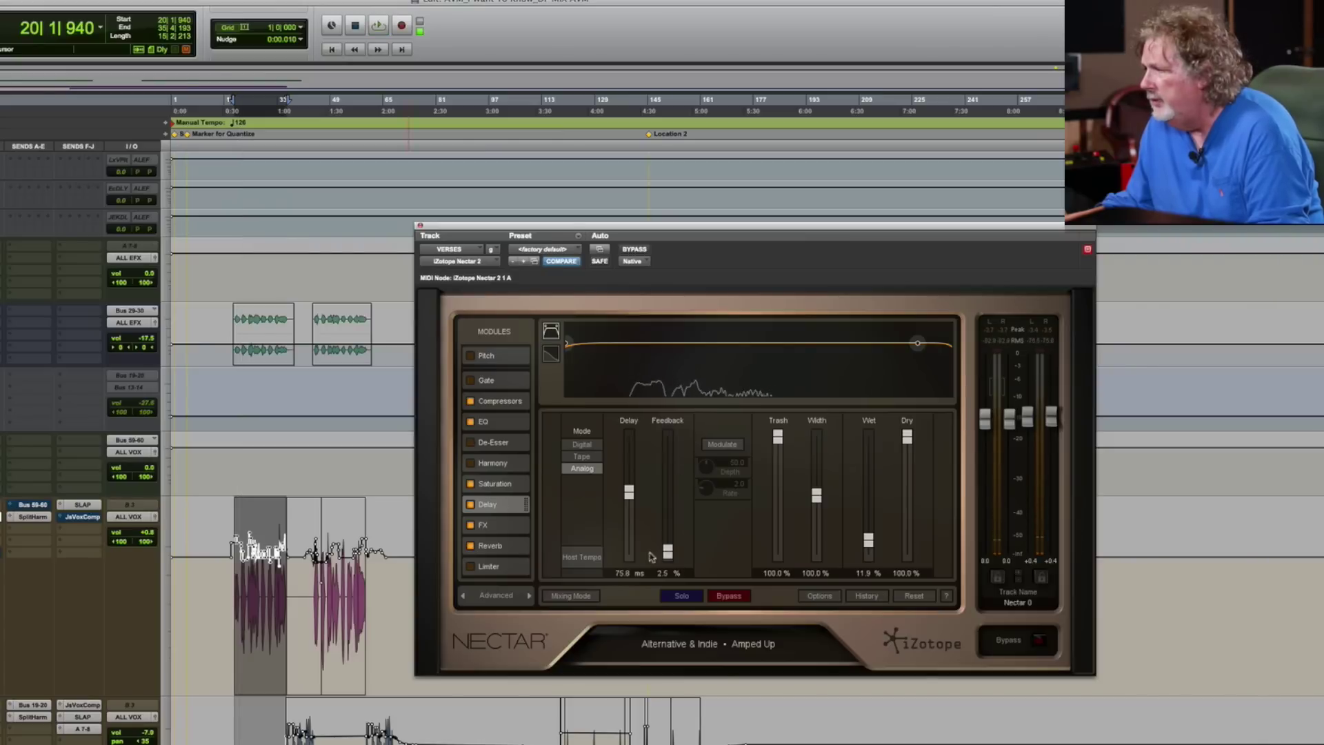
Step: Sync the delay to the host tempo and play the selected verse with the 1/16 delay time
click(580, 560)
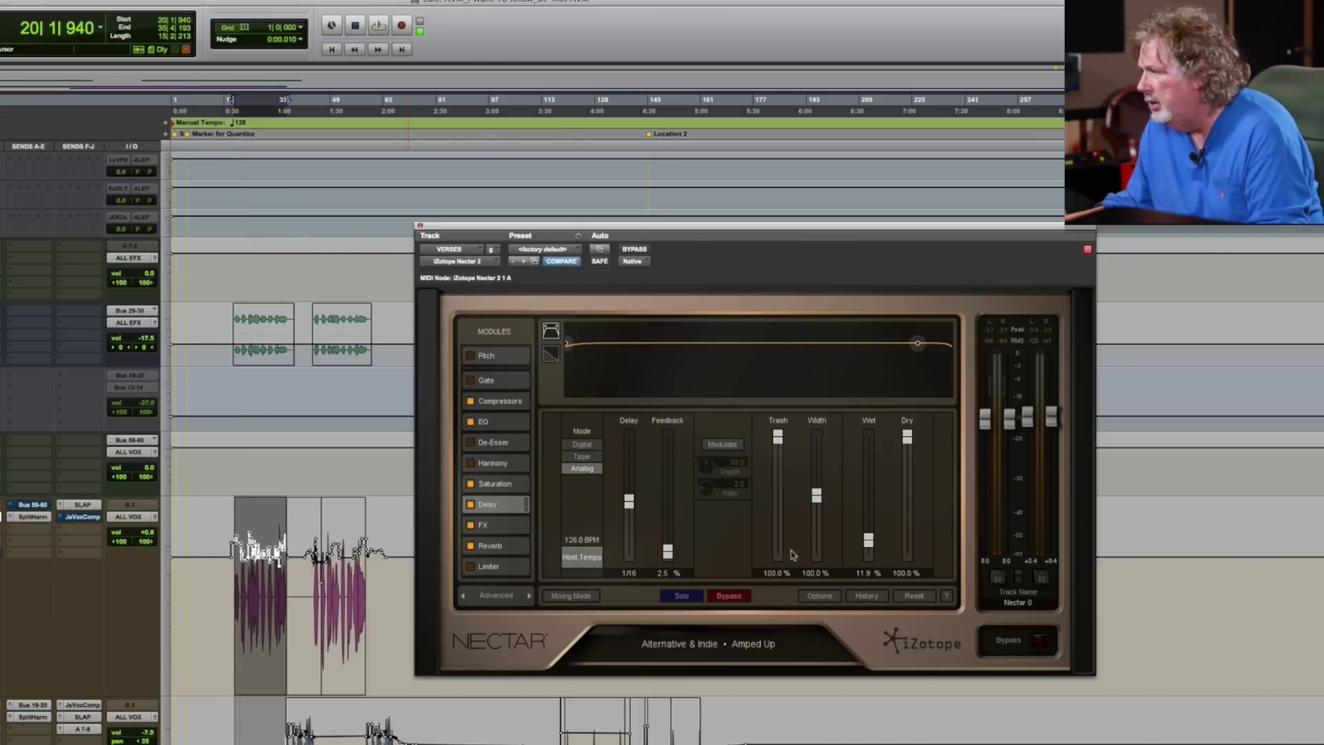
key(space)
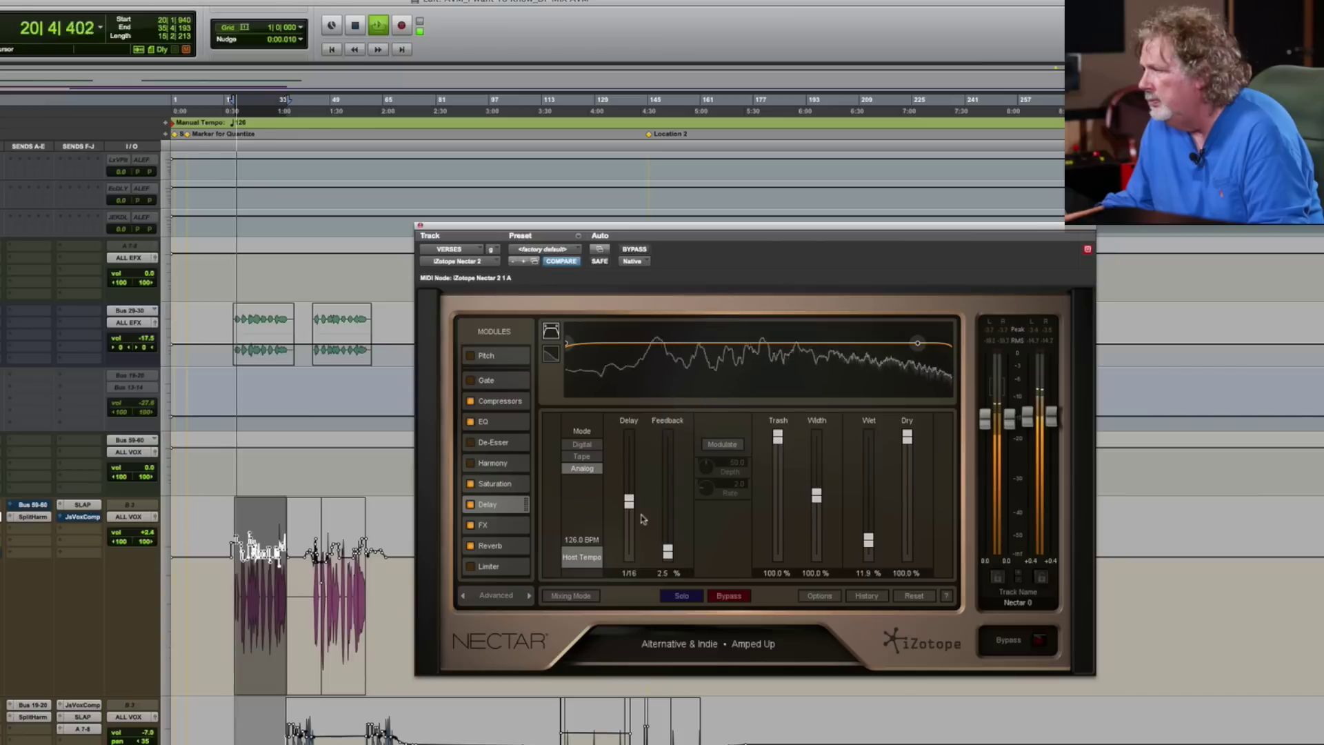
key(space)
Step: Set the delay time to a 1/4 note and play the selected verse
mouse_move(627, 505)
mouse_down()
mouse_move(629, 479)
mouse_move(631, 492)
mouse_up()
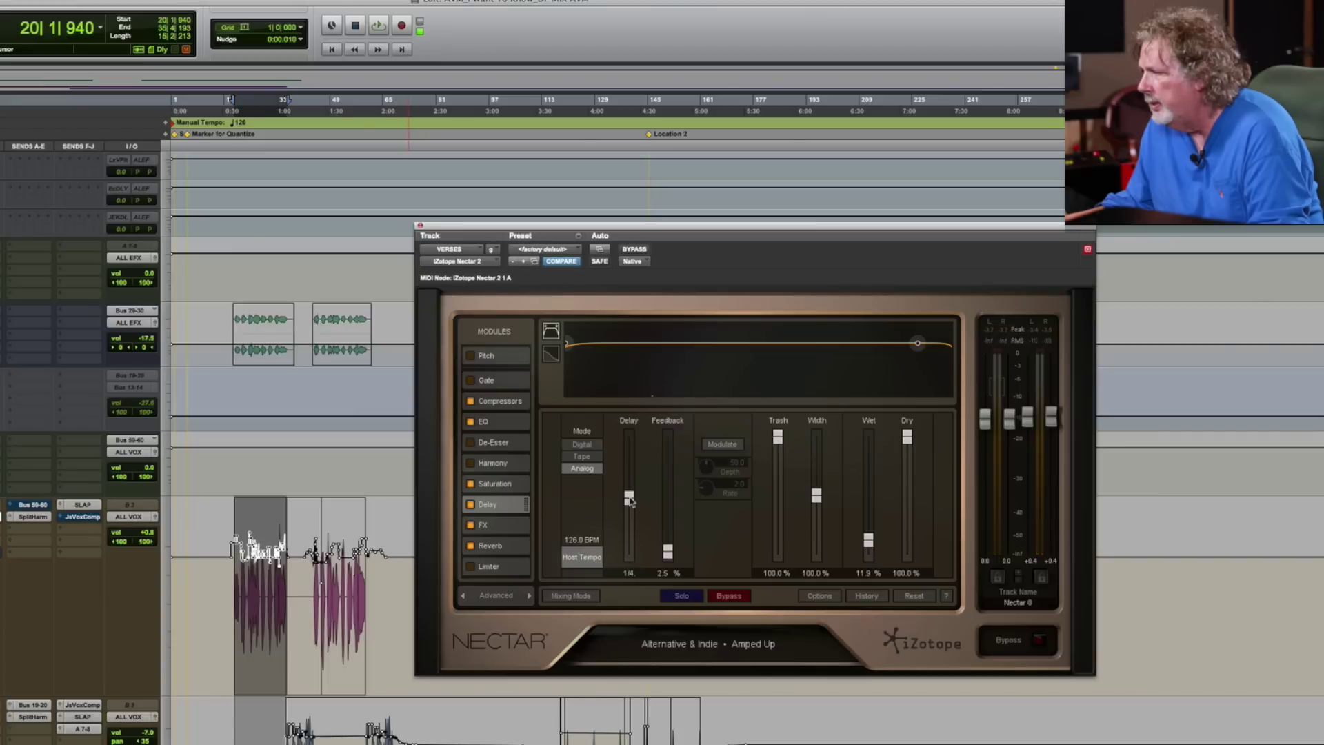
drag(631, 502, 632, 505)
key(space)
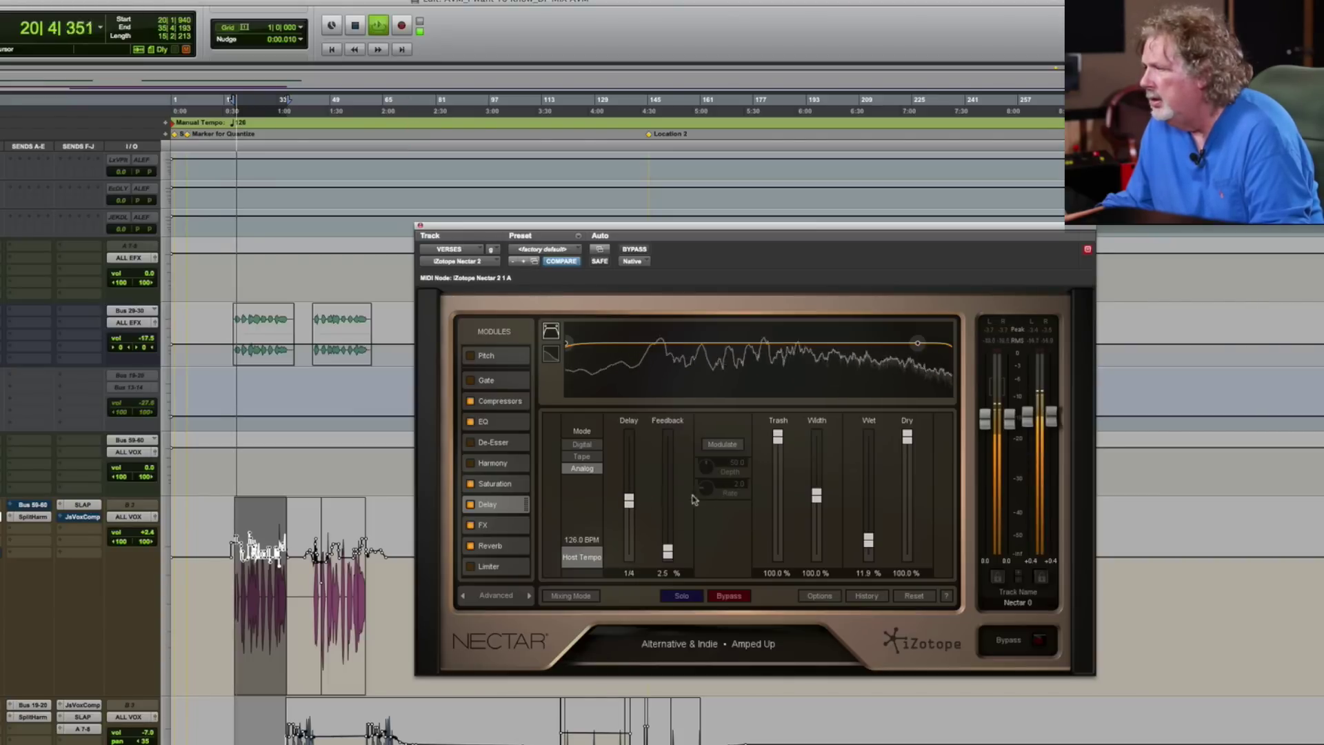
Step: Switch the delay to Tape mode and lower its Wet level to about 10.9% while auditioning the selected verse
key(space)
click(582, 455)
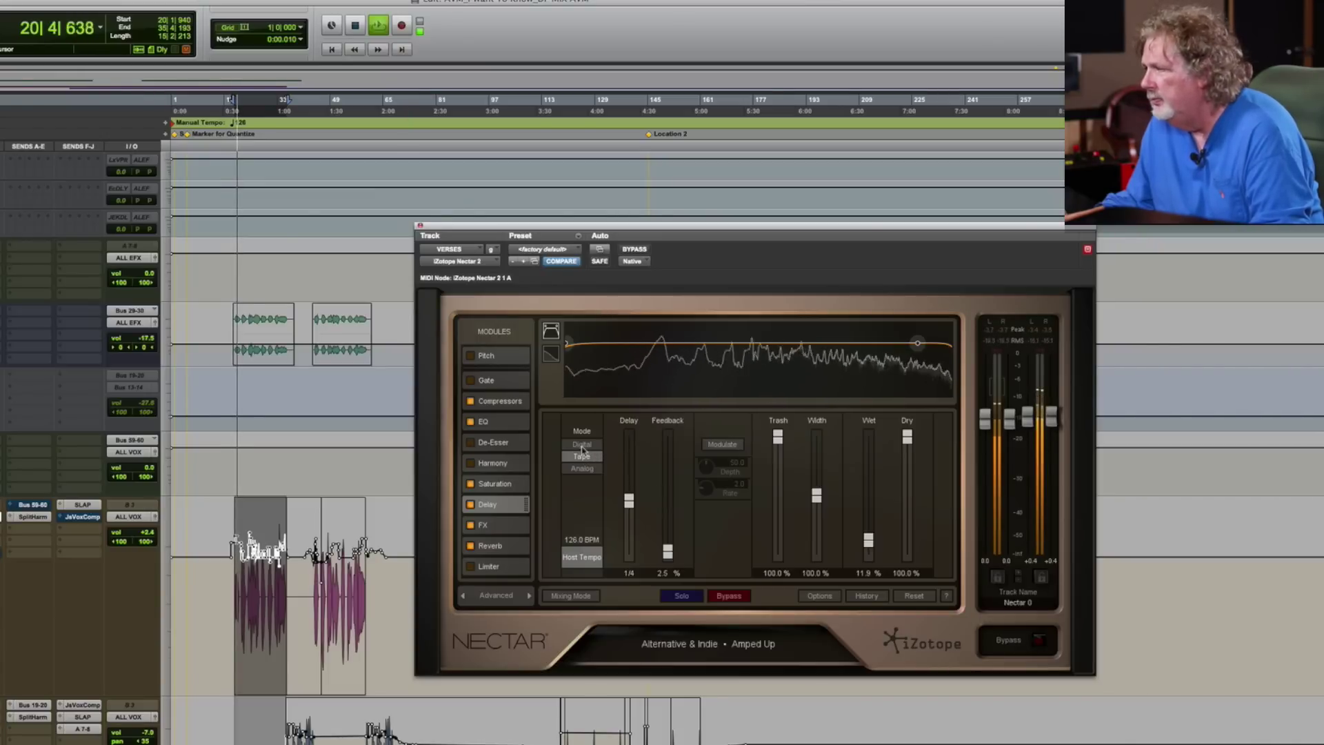
key(space)
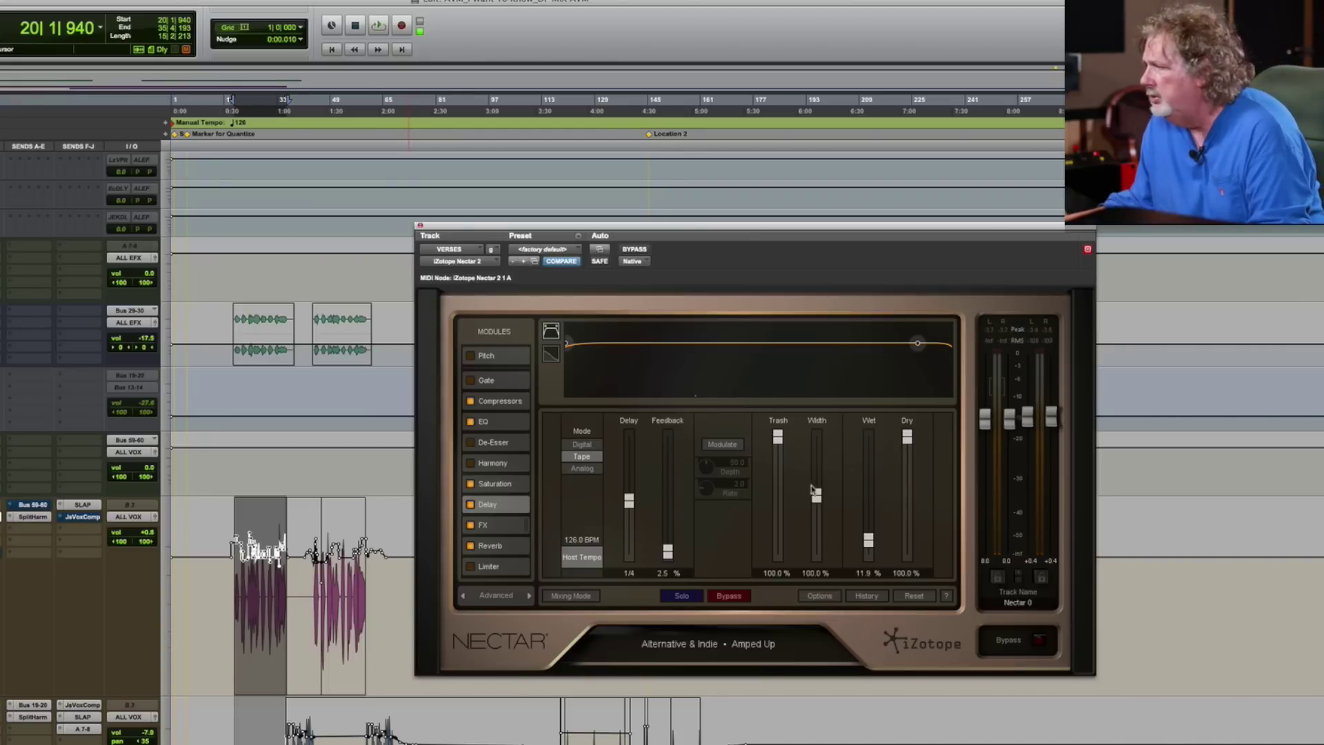
key(space)
drag(868, 540, 870, 544)
key(space)
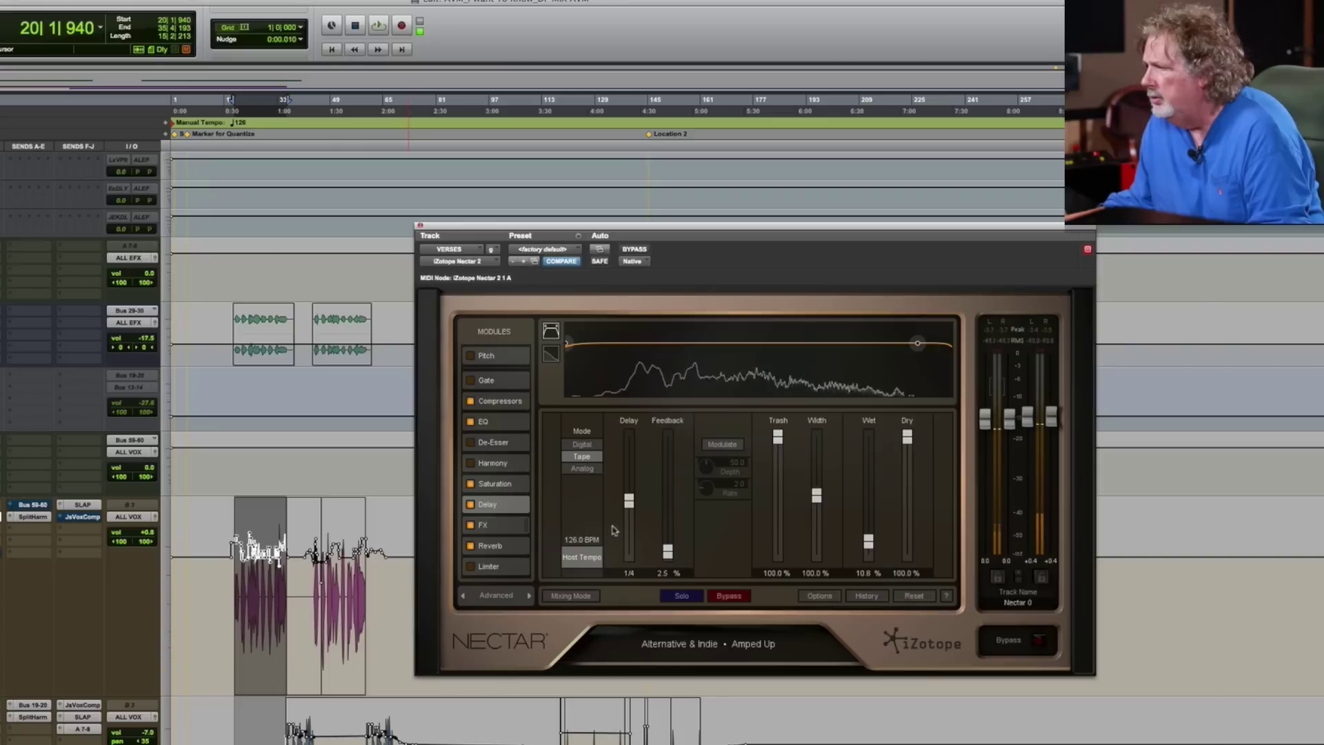
Step: Open the Reverb module and compare the selected verse with the reverb off and on during playback
click(489, 545)
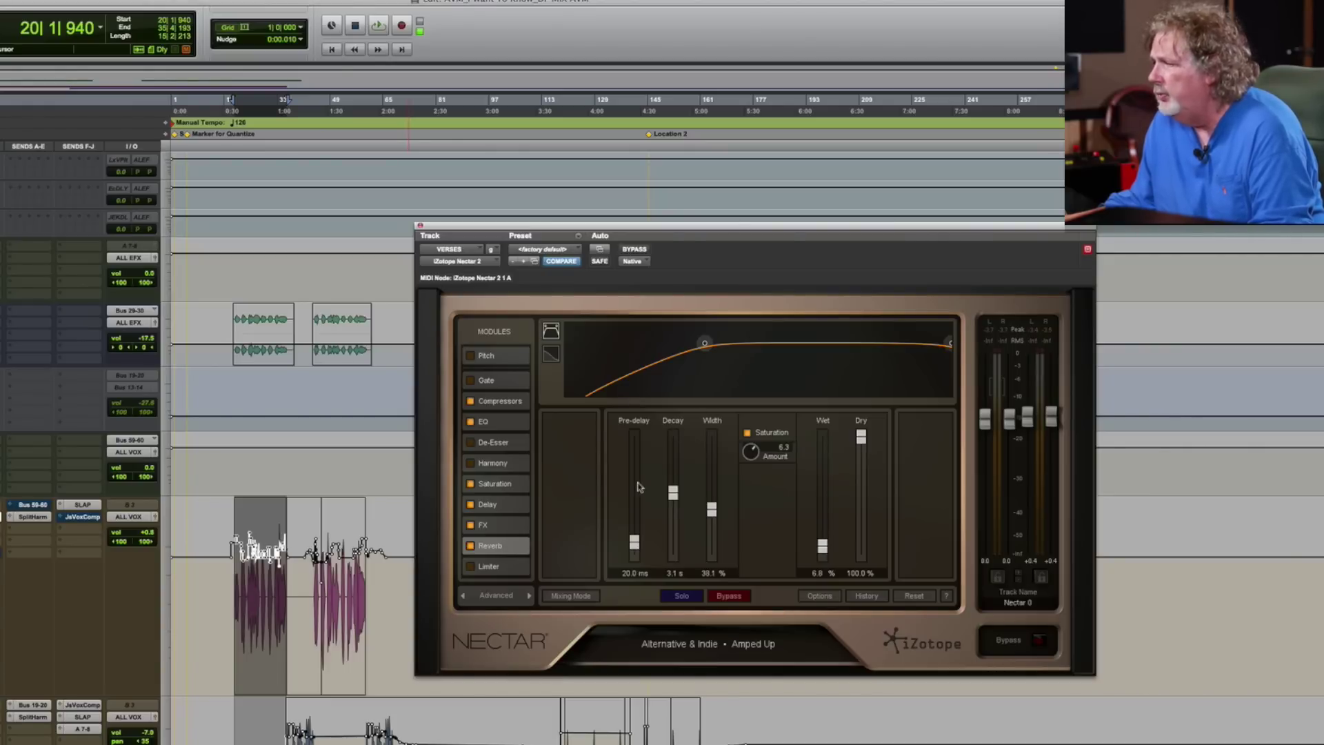
key(space)
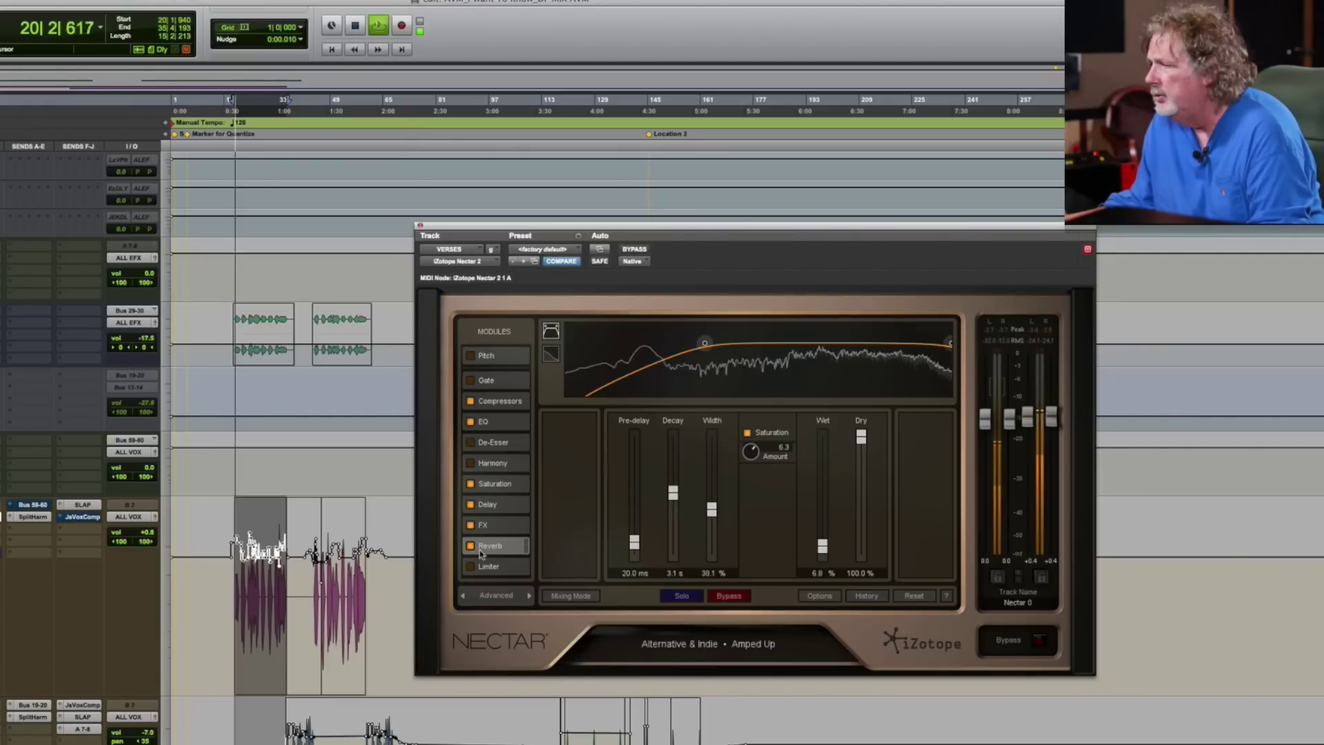
click(470, 546)
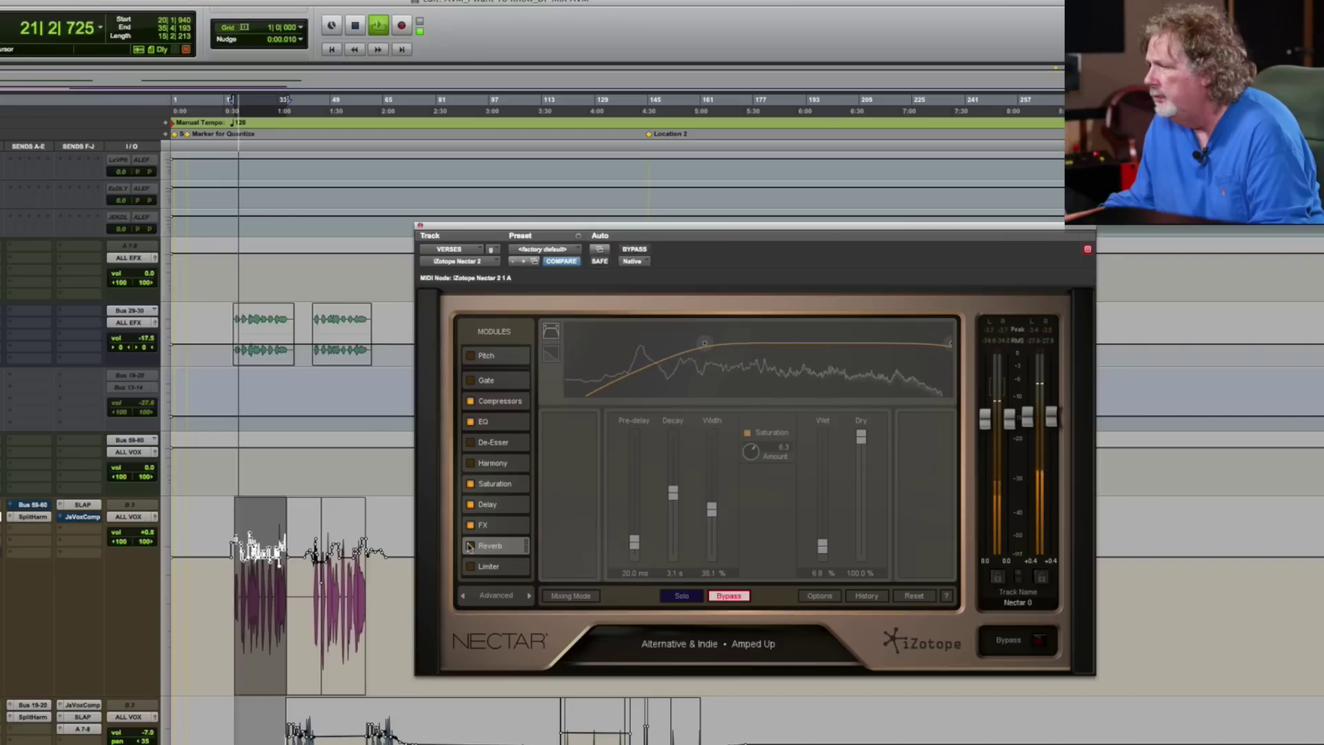
click(469, 546)
key(space)
click(521, 543)
mouse_move(526, 546)
mouse_down()
mouse_move(524, 517)
mouse_move(522, 562)
mouse_move(519, 548)
mouse_up()
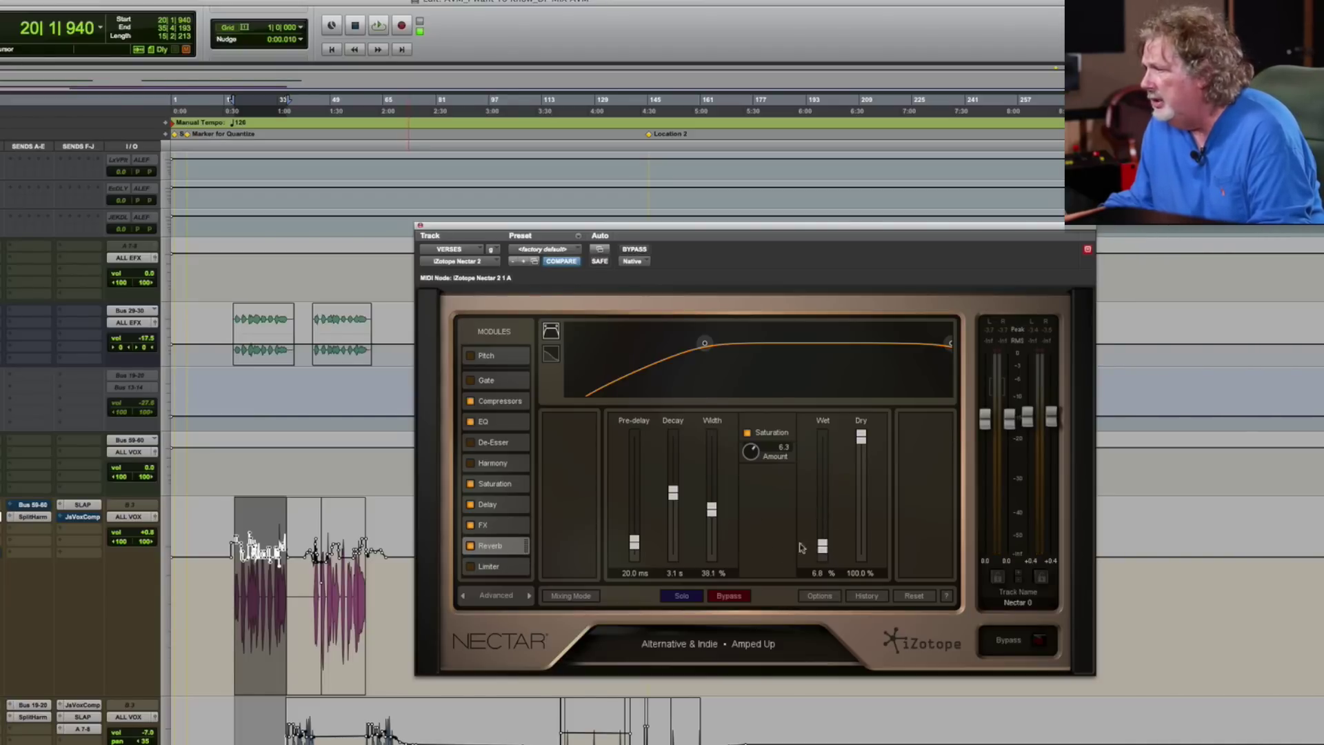
Step: Raise the reverb's Wet level to 25.6% while playing the verse, and set its saturation Amount to 6.7 and Decay to 2.8 s
key(space)
drag(818, 557, 824, 524)
drag(822, 524, 822, 526)
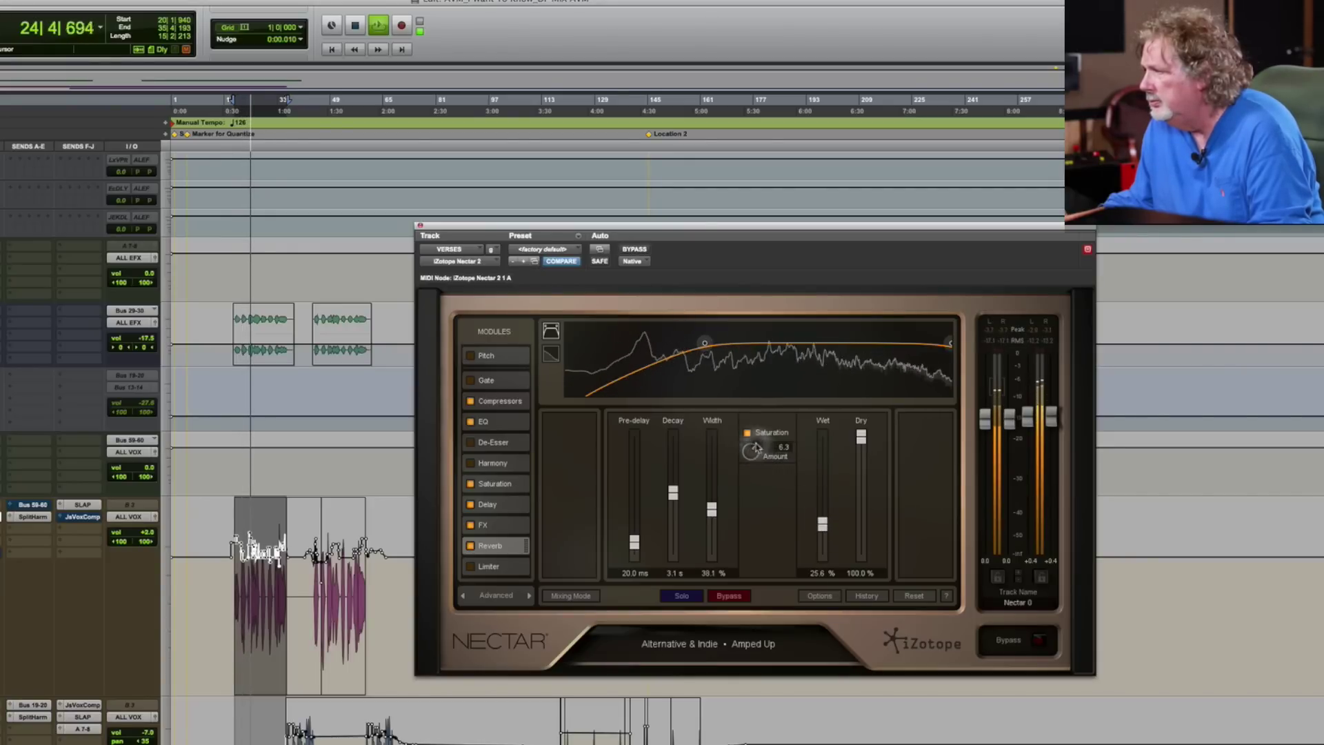
key(space)
drag(751, 451, 751, 447)
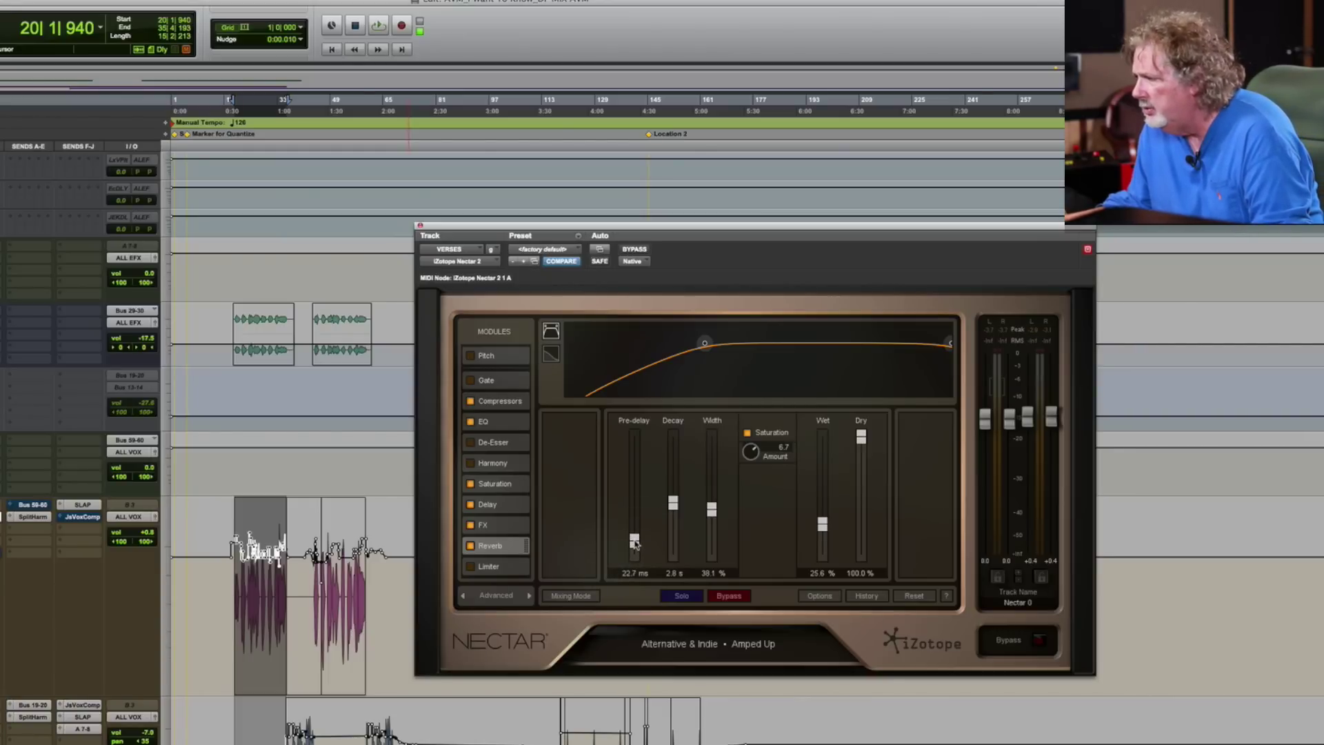
Step: Set the reverb's Pre-delay to 29.5 ms and lower its Wet level to 23.3% while the verse plays
drag(635, 543, 634, 538)
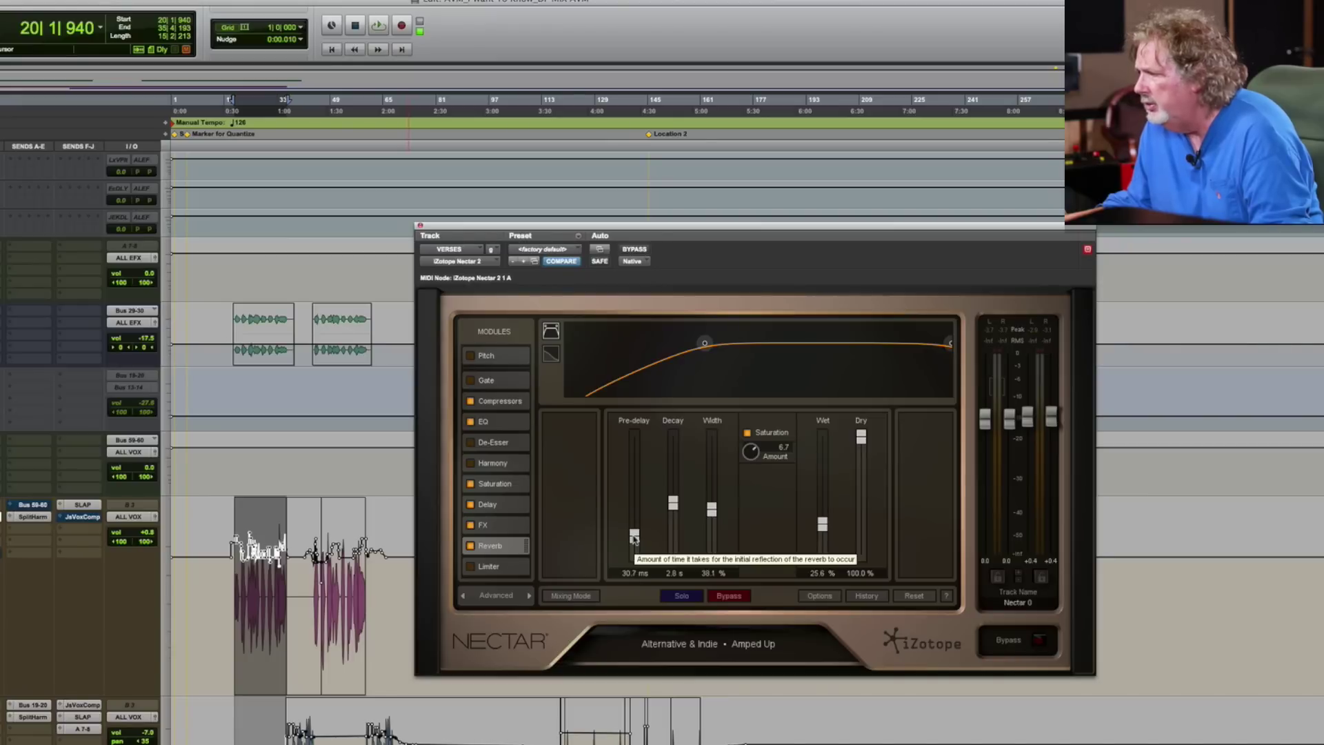
key(space)
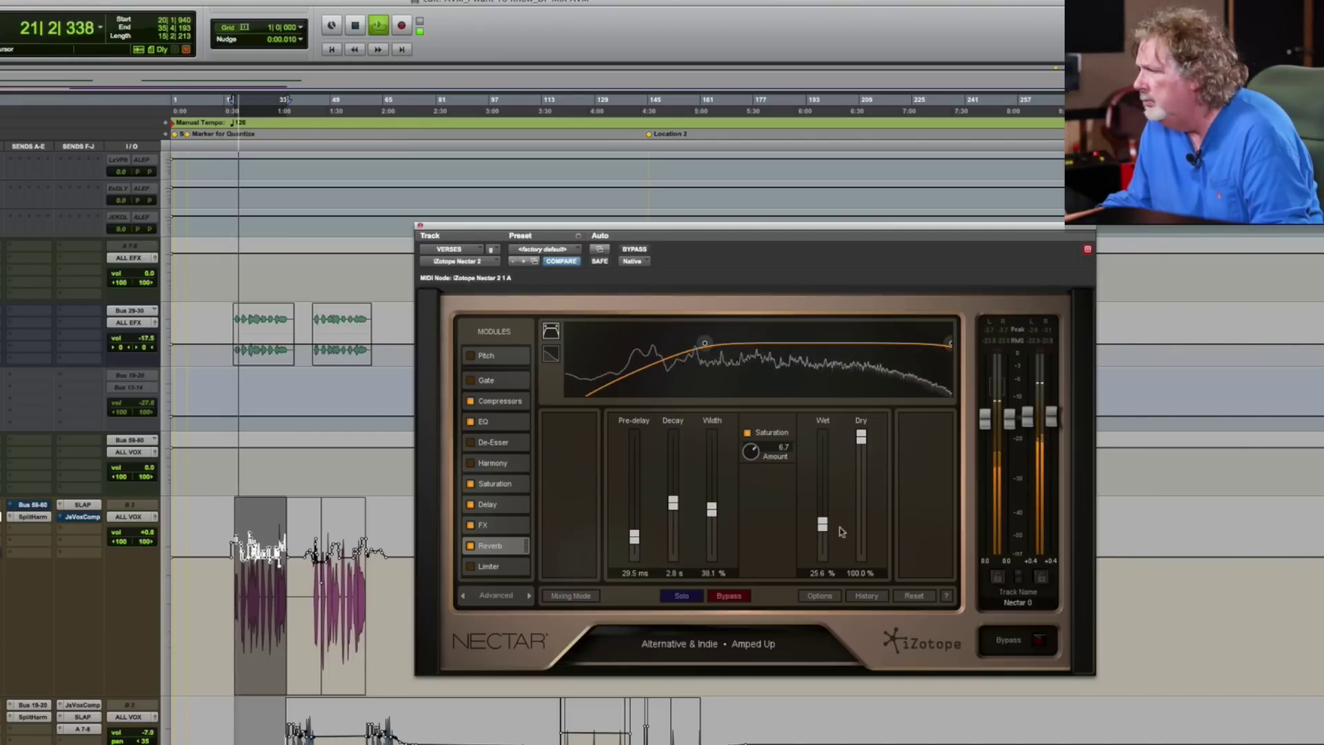
drag(824, 524, 824, 528)
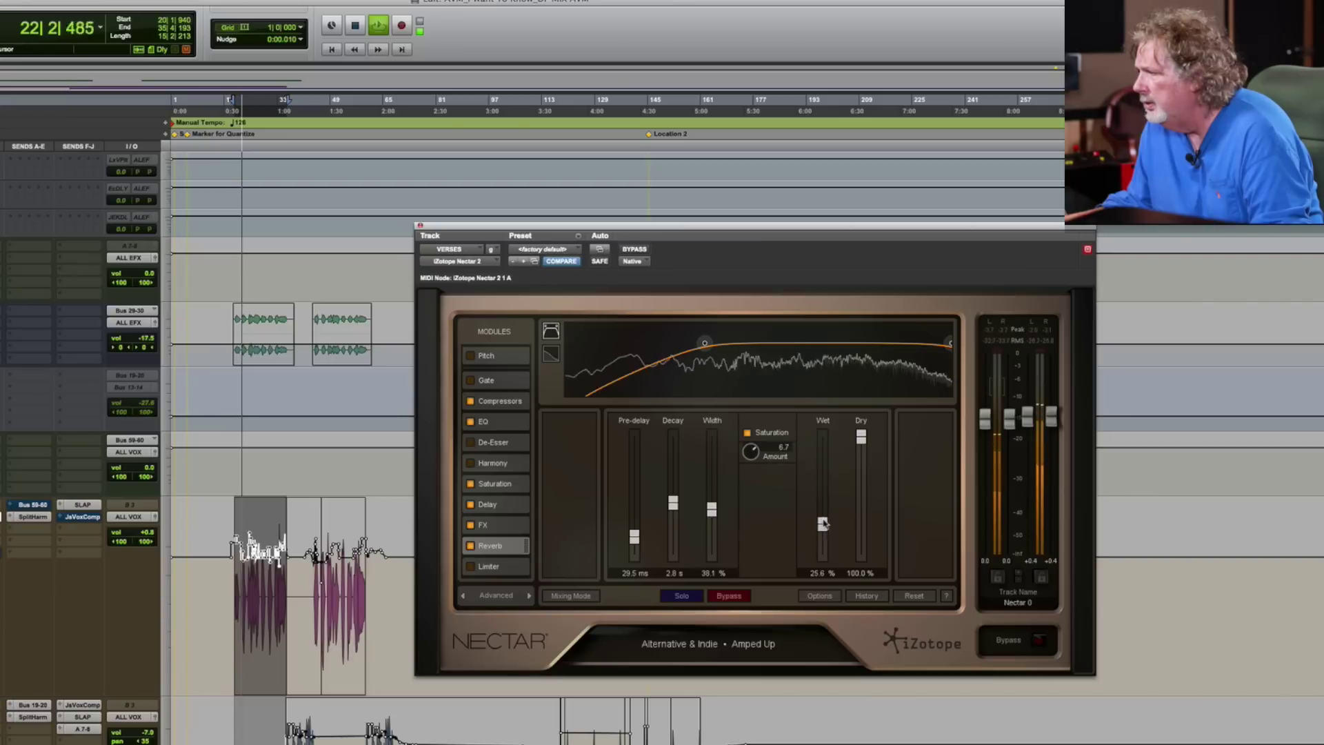
key(space)
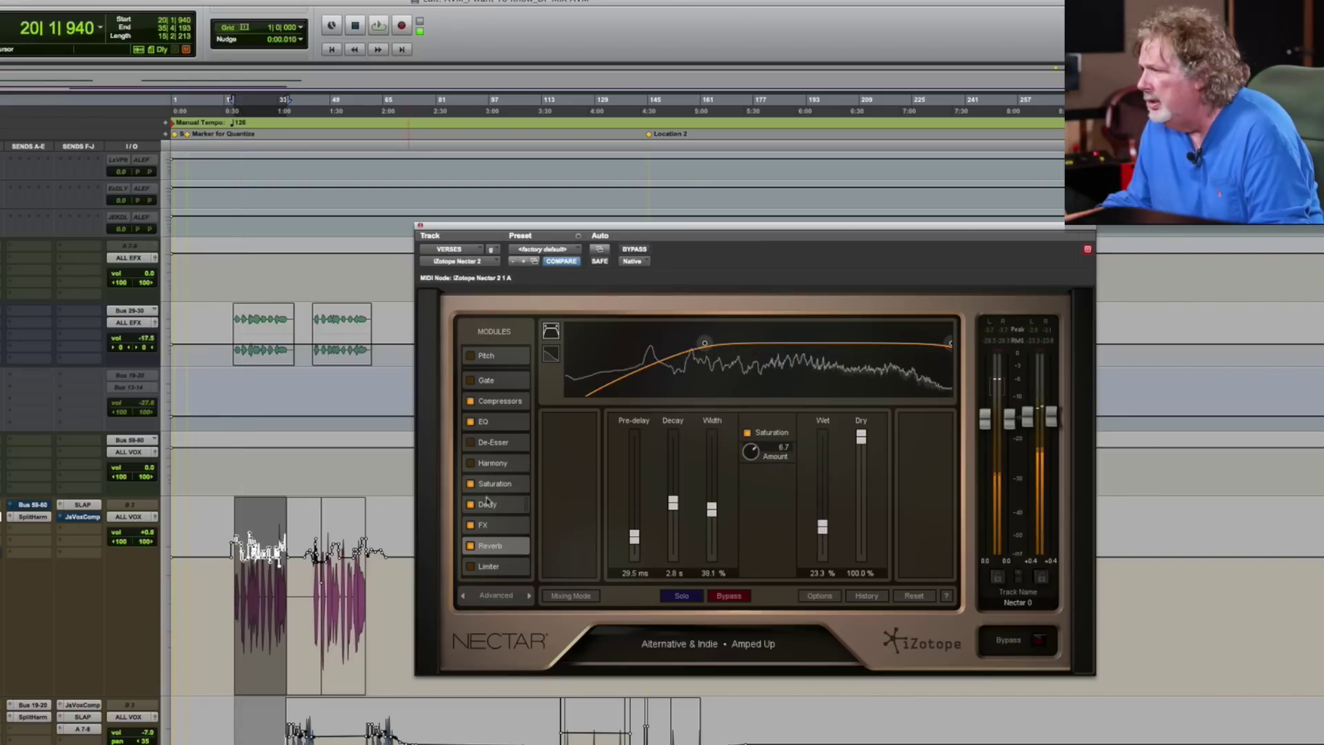
Step: Compare the Saturation module off and on during verse playback, and raise its Amount with the module enabled
click(474, 485)
key(space)
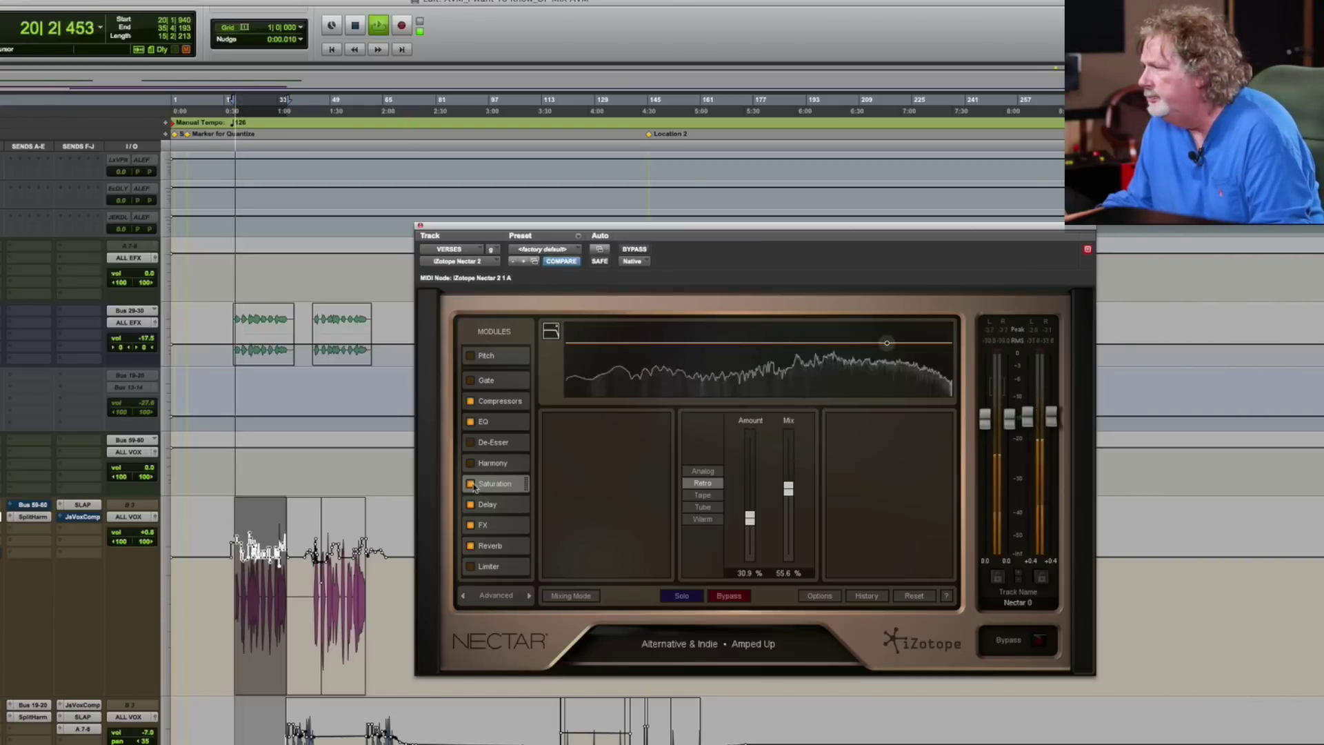
click(472, 484)
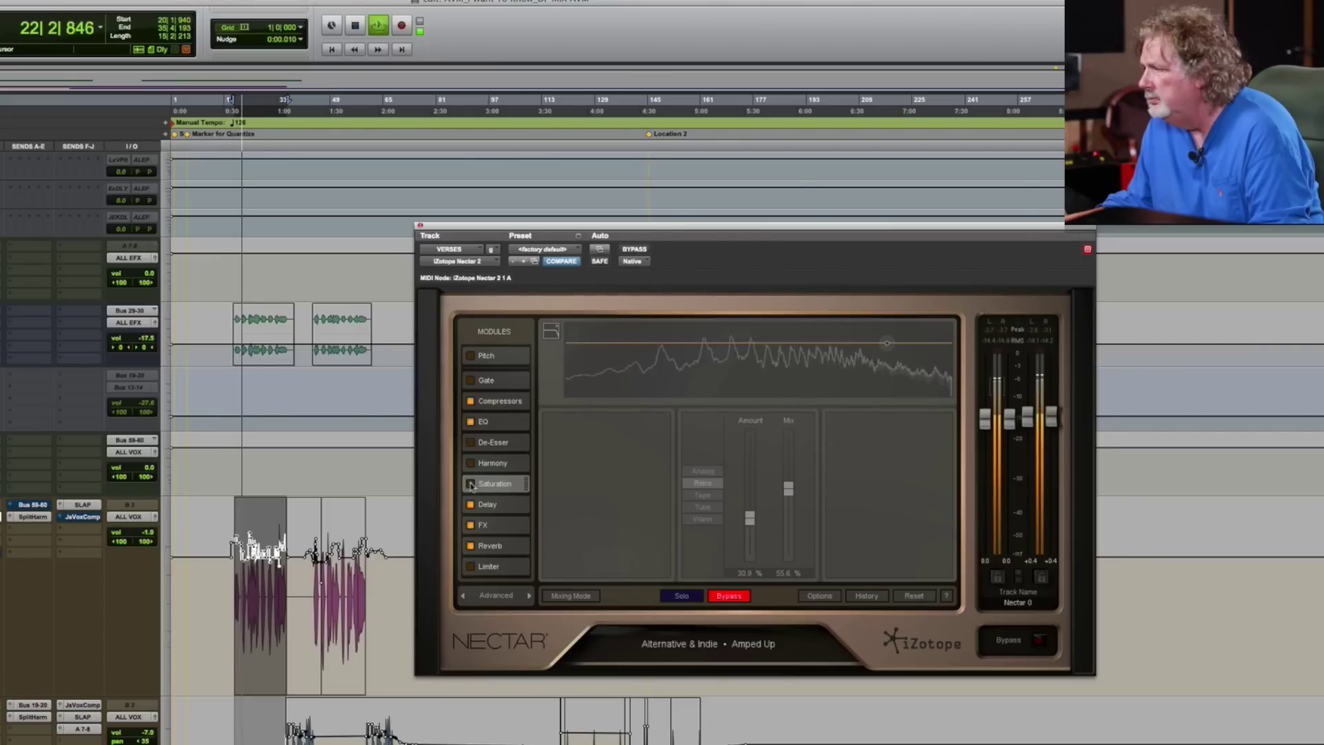
click(471, 484)
drag(747, 519, 748, 496)
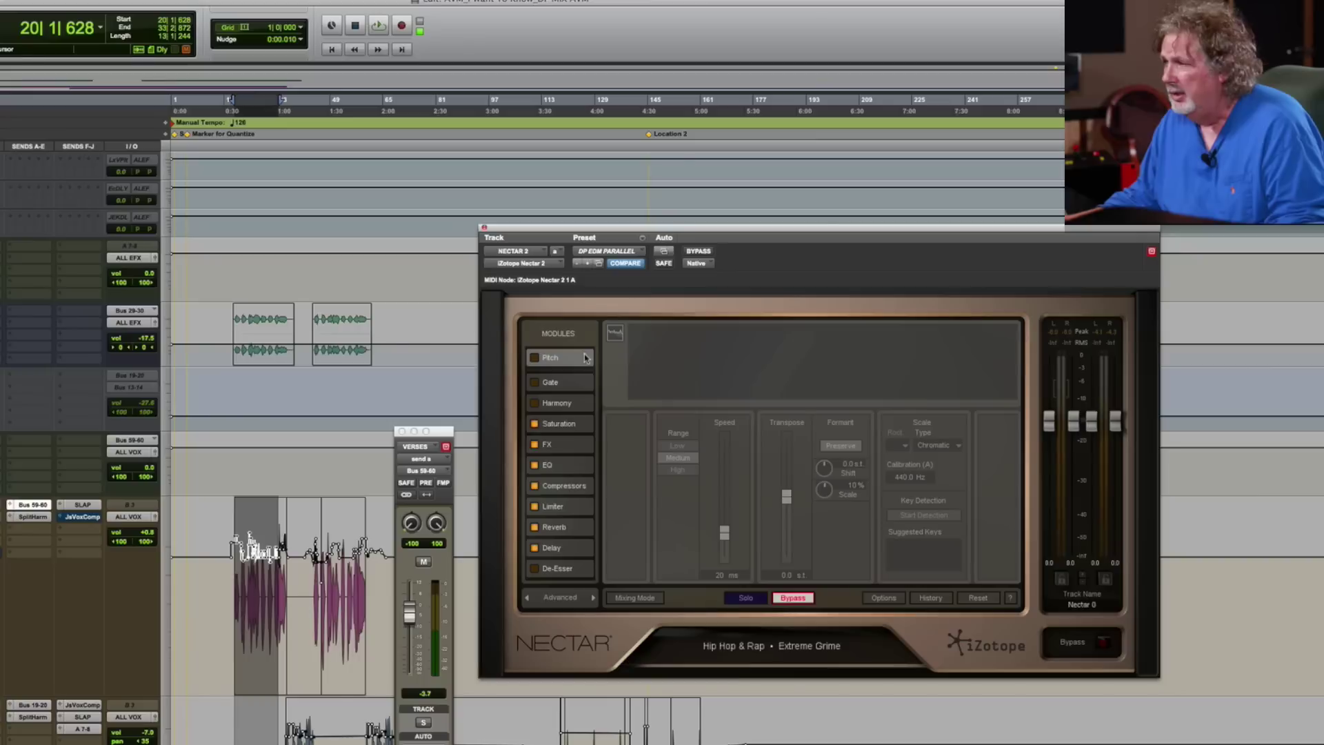
Step: Enable the Pitch module in the Extreme Grime instance and start Key Detection while the selected verse plays
click(584, 357)
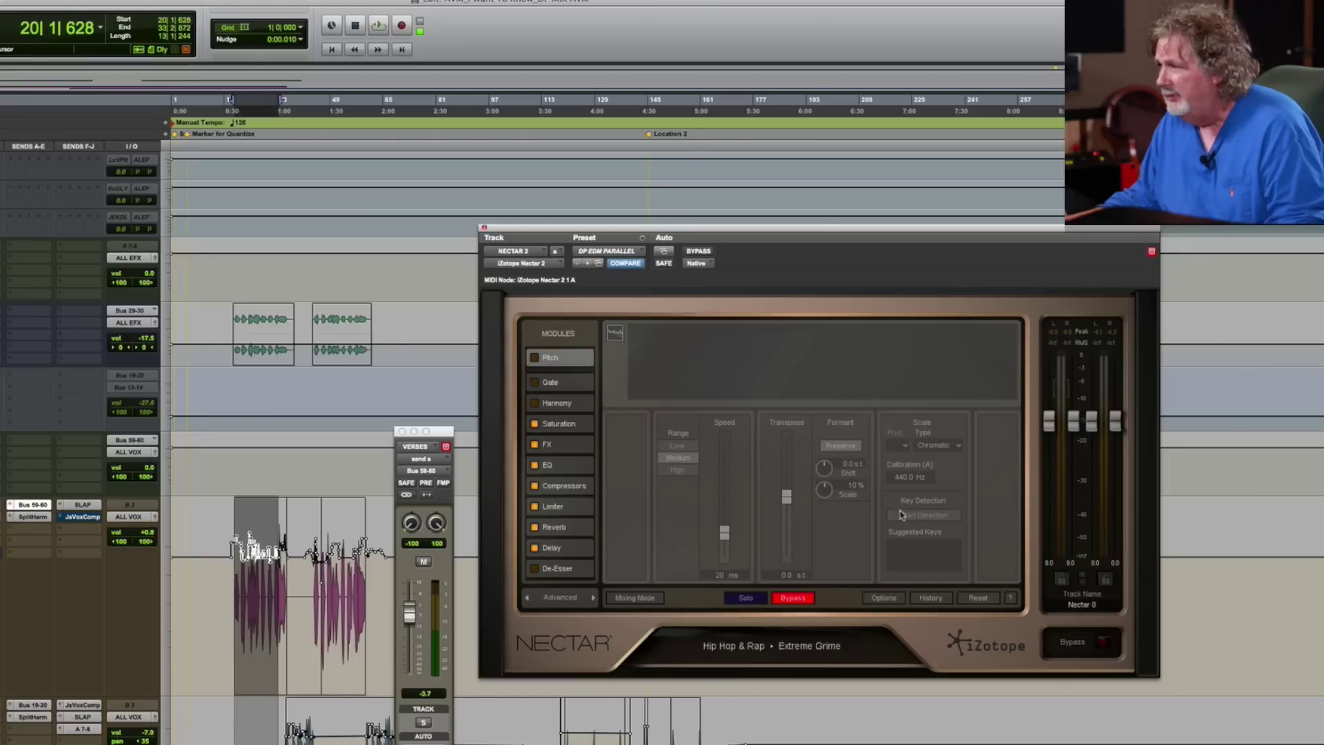
click(534, 357)
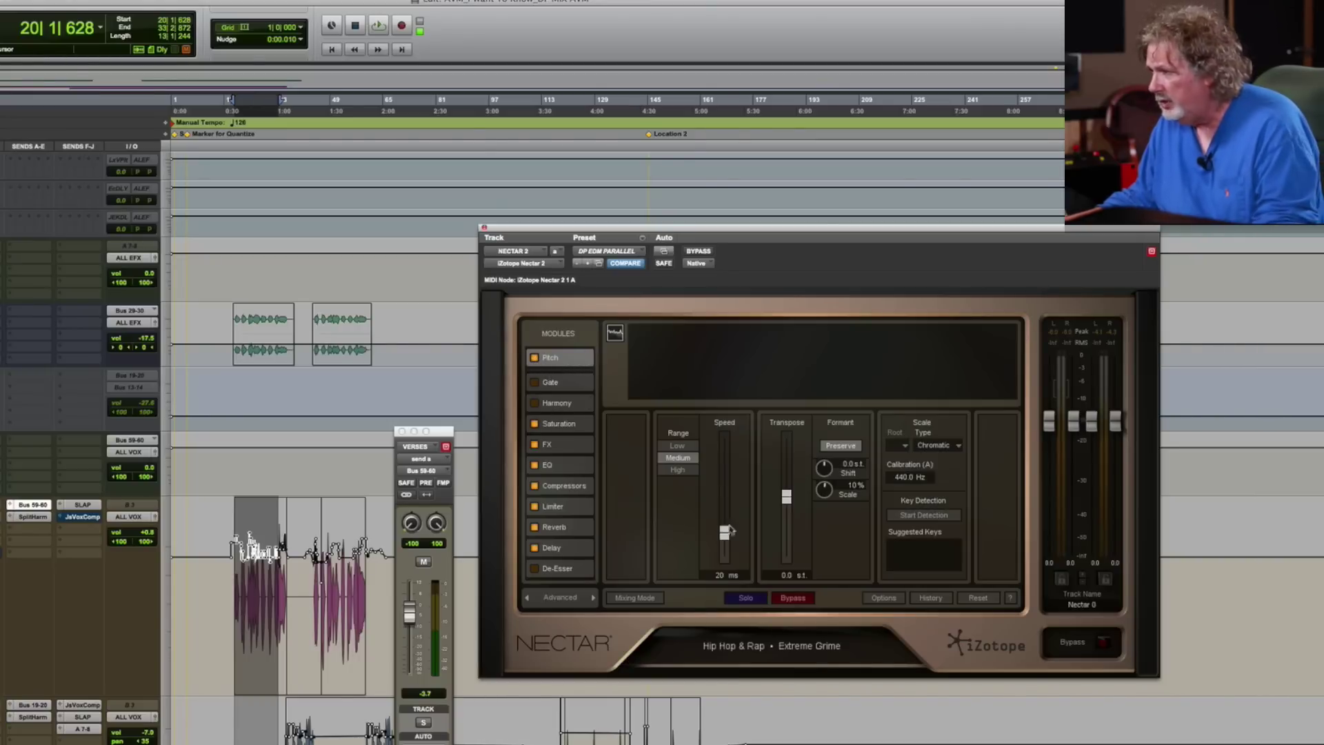
click(924, 515)
key(space)
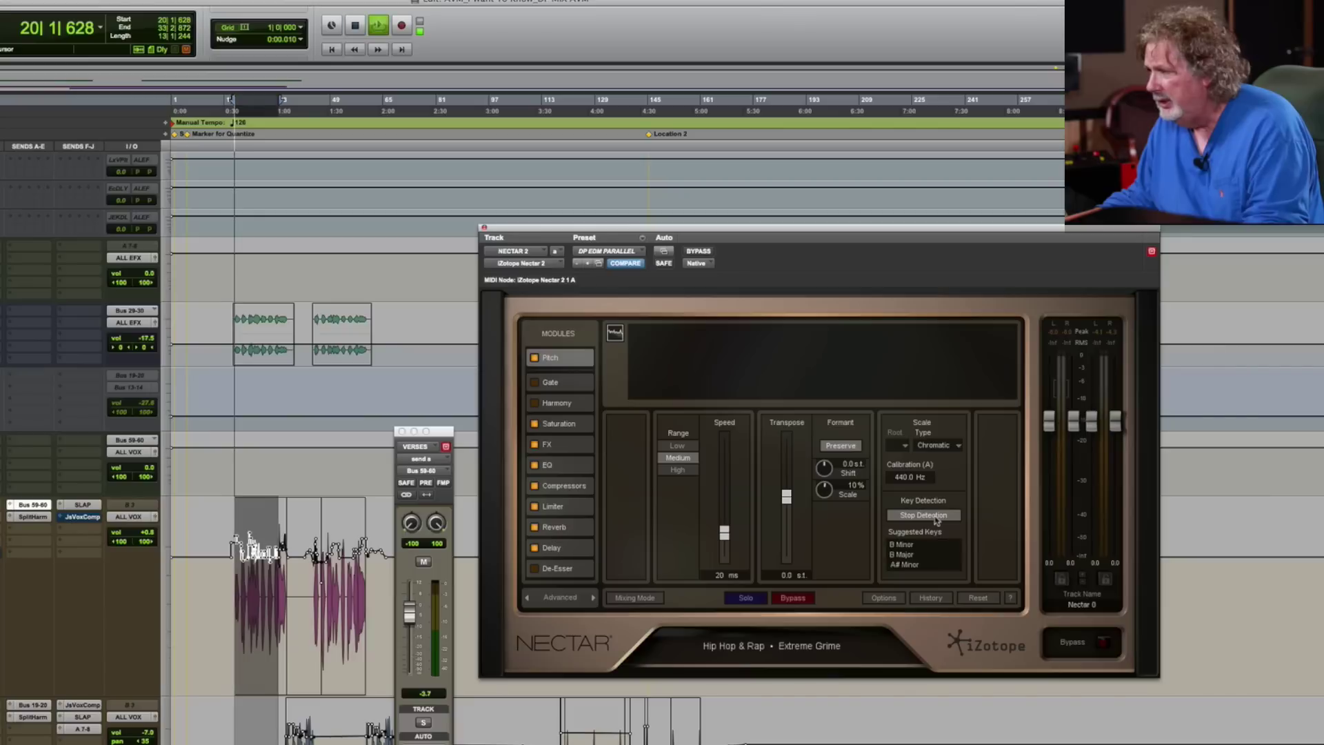